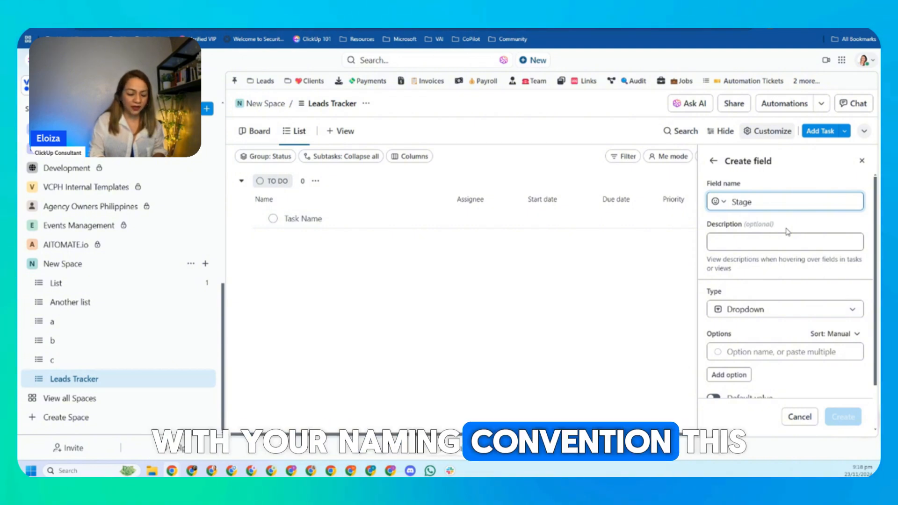
# Step: Name the new dropdown field Leads Stage and add PROSPECT in capitals as its first option
pyautogui.write('Leads')
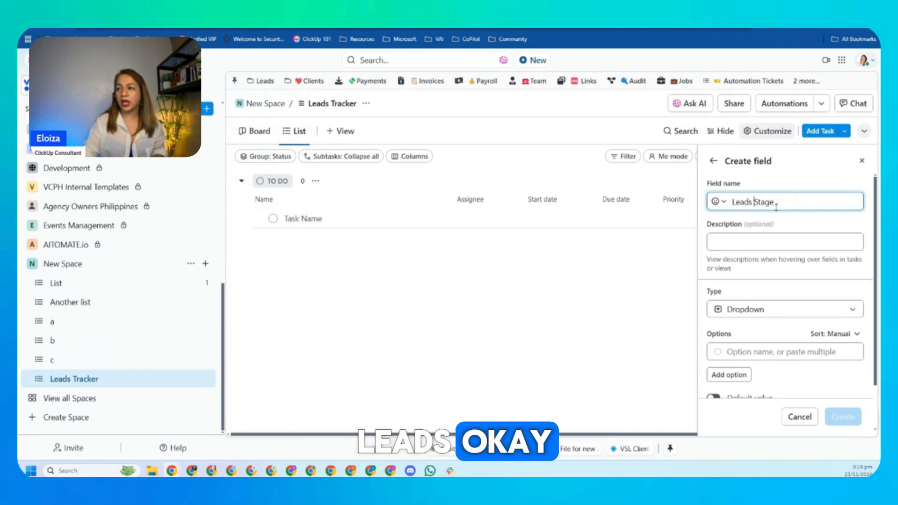
pyautogui.click(790, 353)
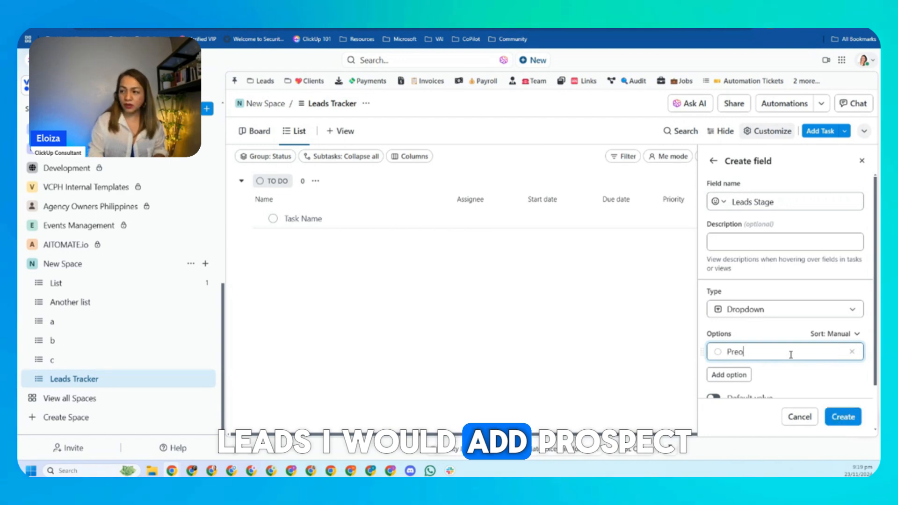
pyautogui.press('BackSpace')
pyautogui.press('BackSpace')
pyautogui.write('ospect')
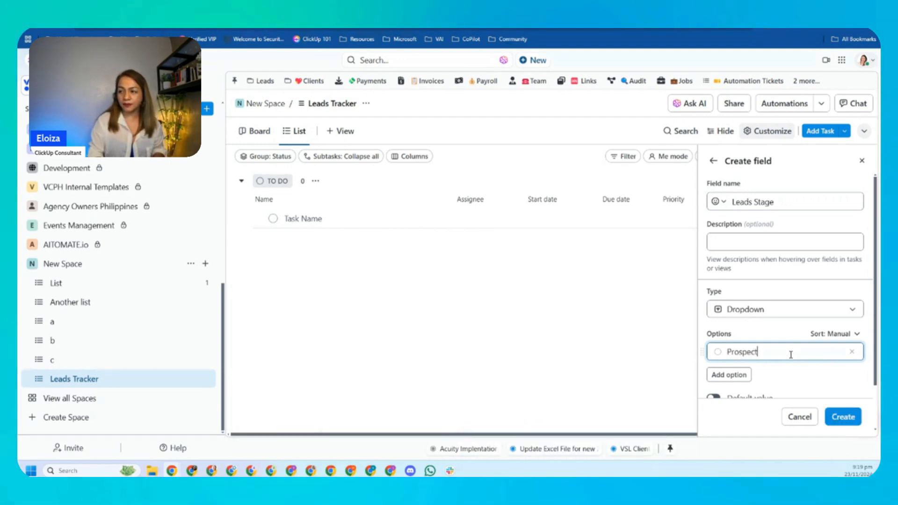
pyautogui.press('capslock')
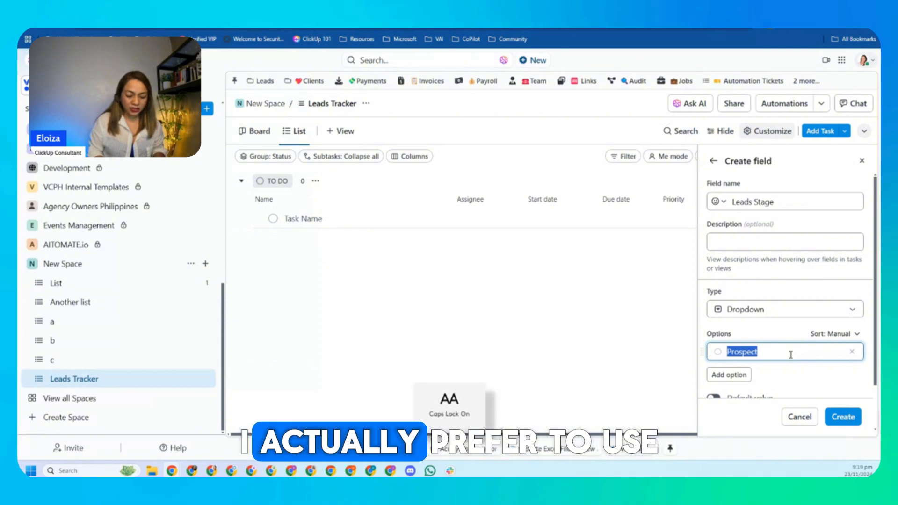
pyautogui.press('BackSpace')
pyautogui.press('BackSpace')
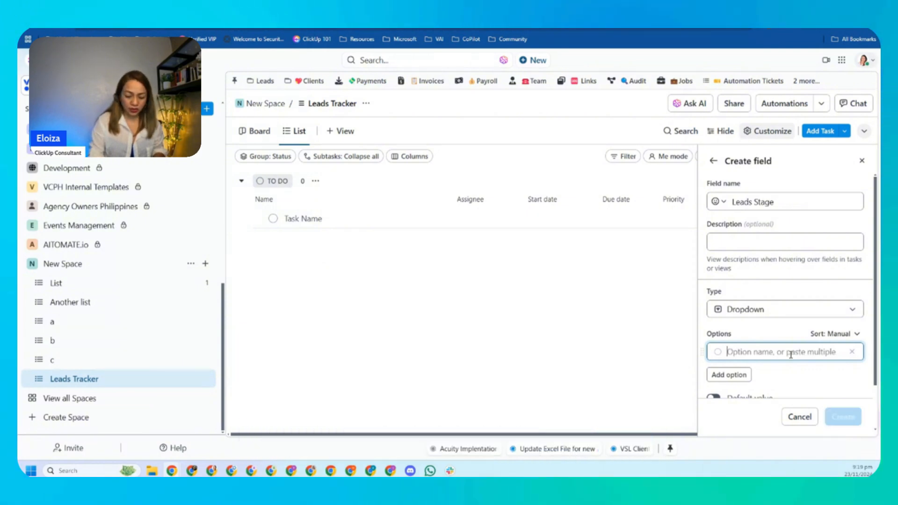
pyautogui.write('PROSPECT')
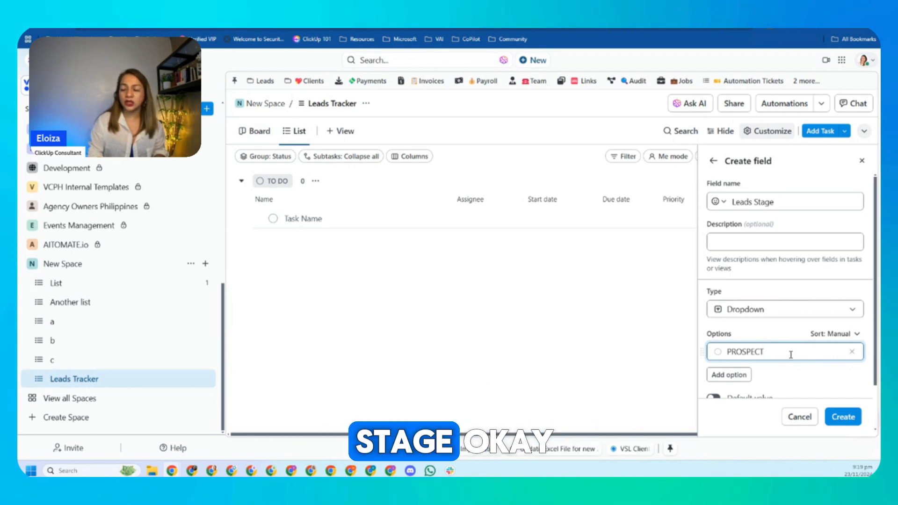
pyautogui.press('Return')
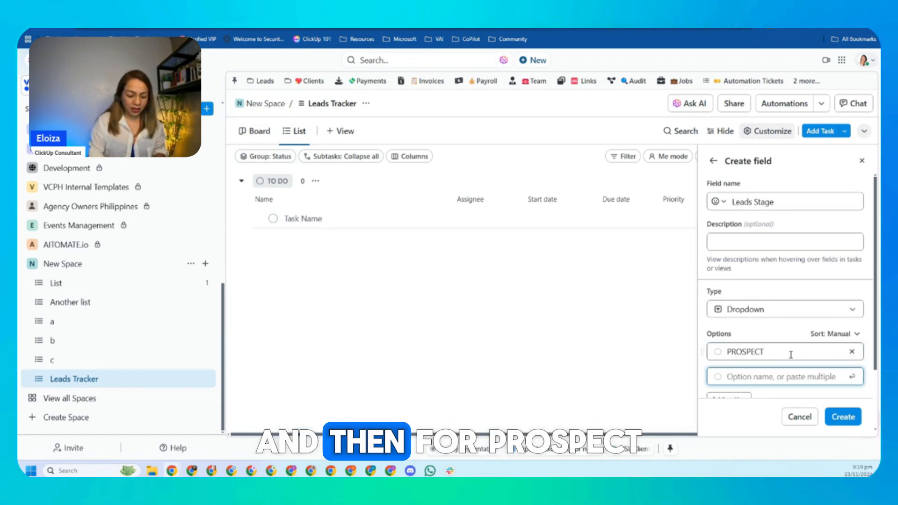
# Step: Add DISCOVERY and PROPOSAL as the second and third options of the Leads Stage field
pyautogui.write('DISCOVE')
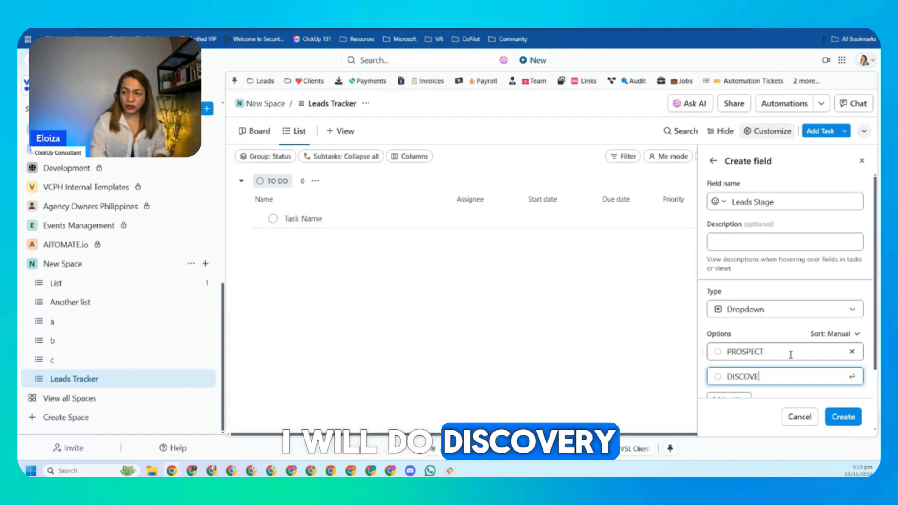
pyautogui.write('RY')
pyautogui.press('Return')
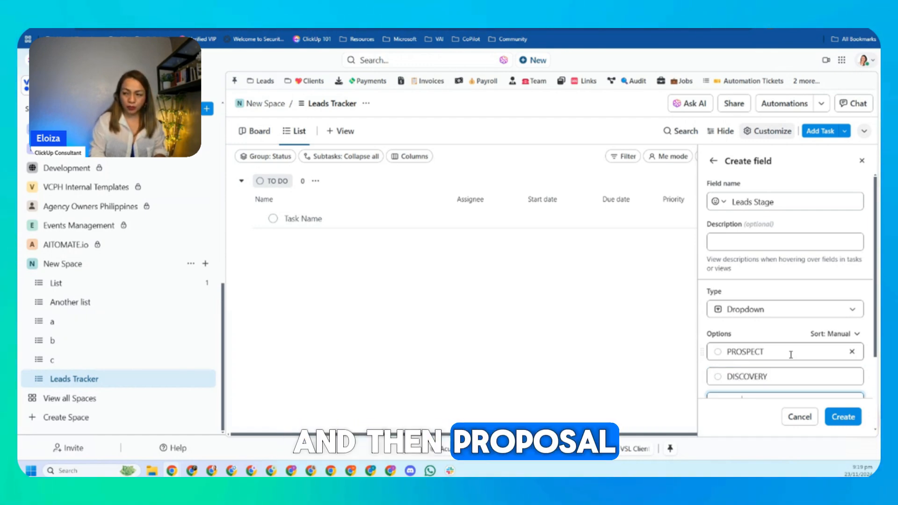
pyautogui.write('PROPOSAL')
pyautogui.scroll(-3, 791, 355)
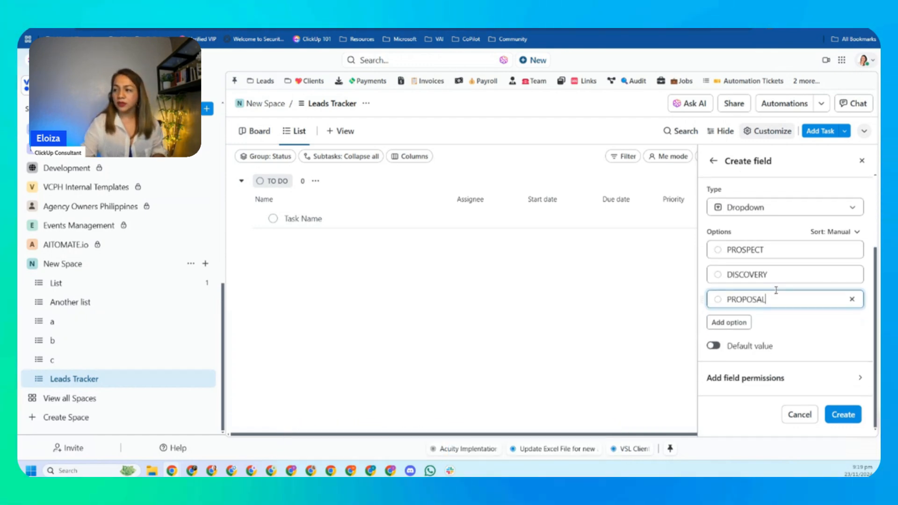
pyautogui.press('Return')
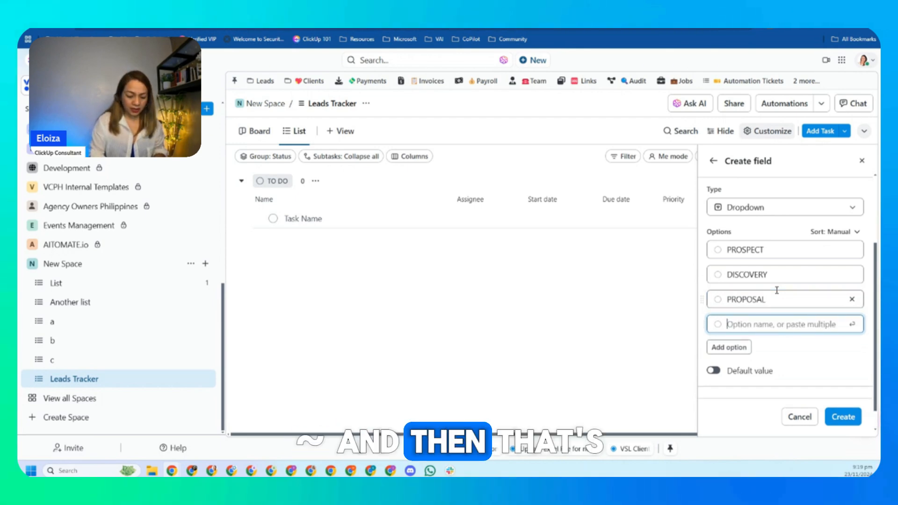
# Step: Add WON, COLD and LOST as the remaining options of the Leads Stage field
pyautogui.write('WON')
pyautogui.press('Return')
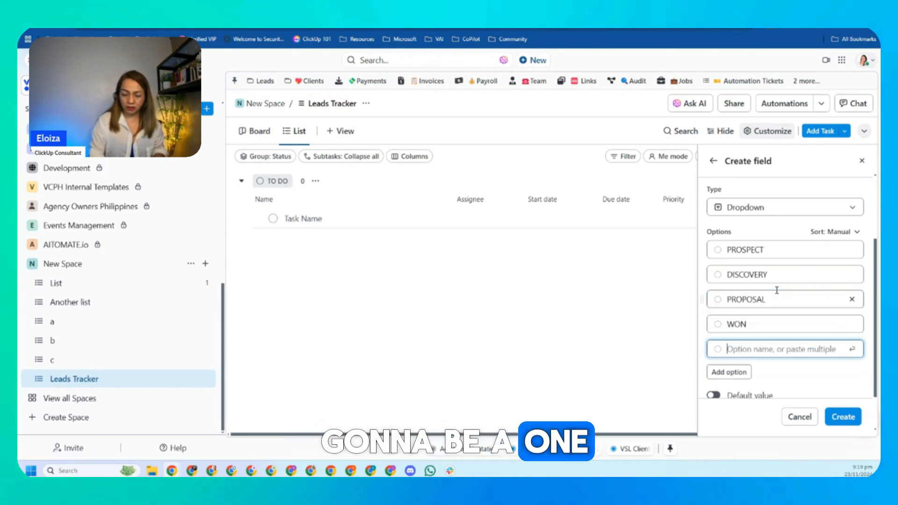
pyautogui.write('COLD')
pyautogui.press('Return')
pyautogui.write('LOST')
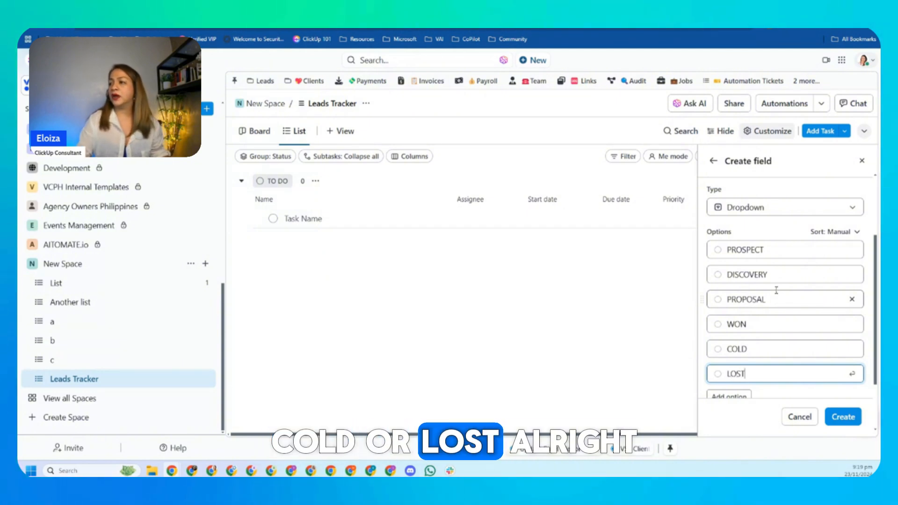
# Step: Color the PROSPECT option light gray and the DISCOVERY option blue
pyautogui.click(718, 249)
pyautogui.click(734, 289)
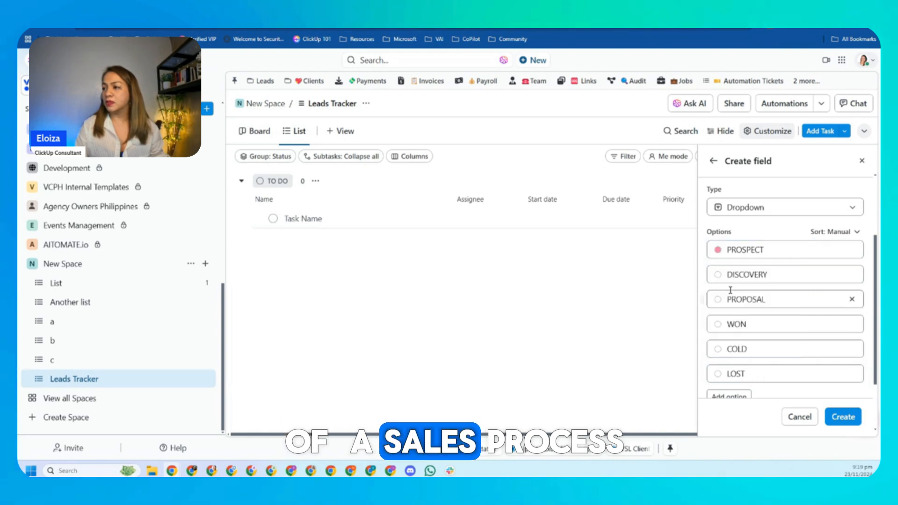
pyautogui.click(717, 250)
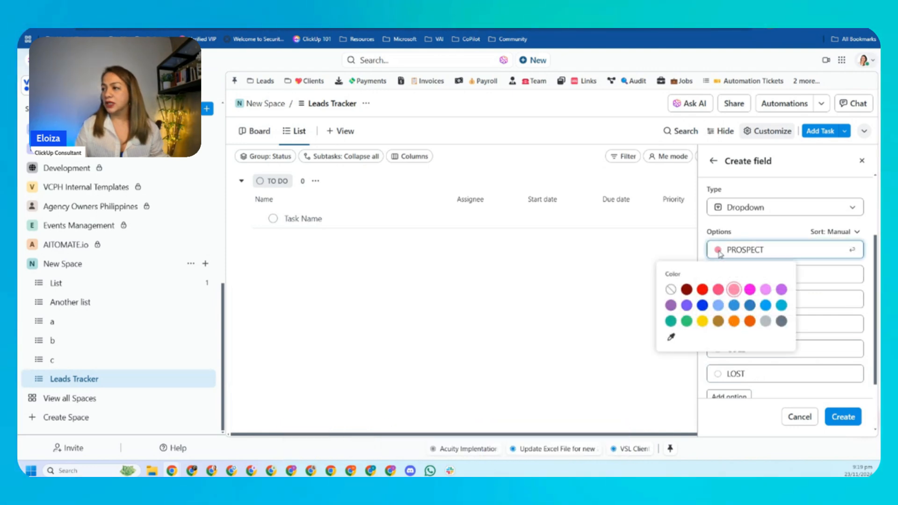
pyautogui.click(766, 321)
pyautogui.click(717, 274)
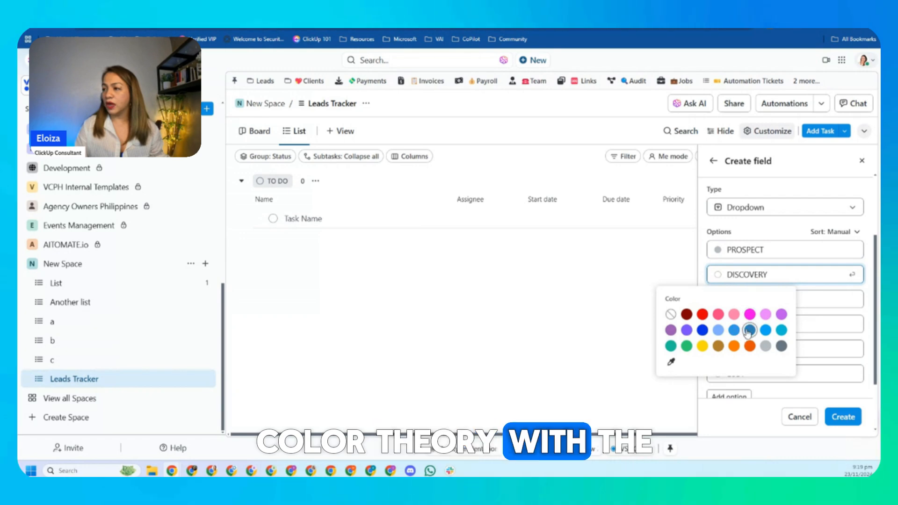
pyautogui.click(733, 331)
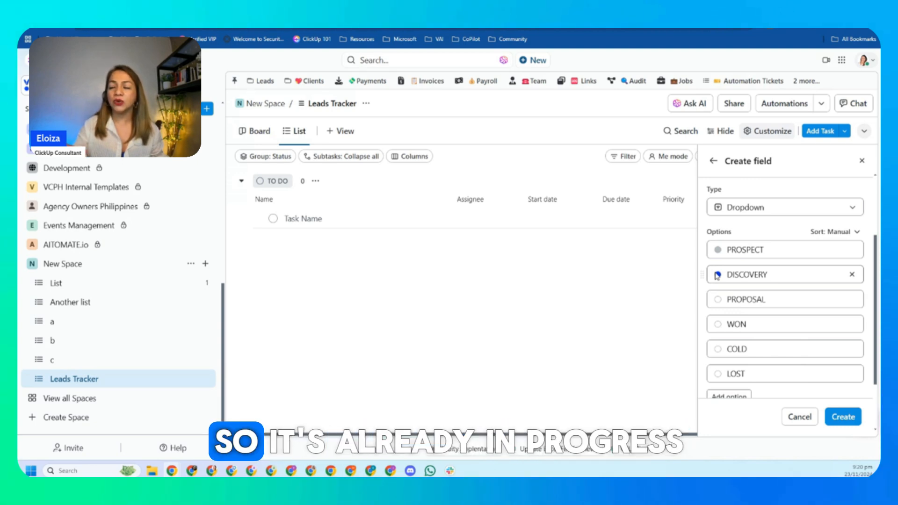
# Step: Color the PROPOSAL option yellow and the LOST option red
pyautogui.click(718, 300)
pyautogui.click(702, 371)
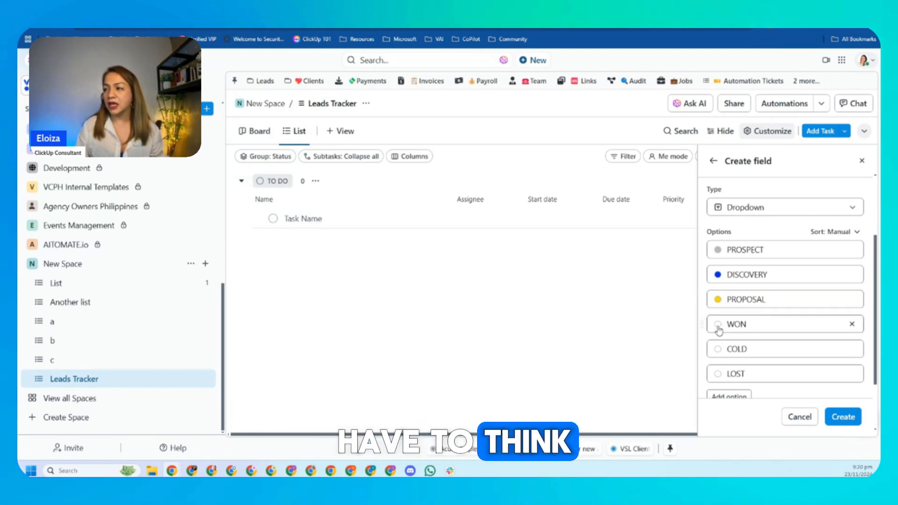
pyautogui.click(718, 374)
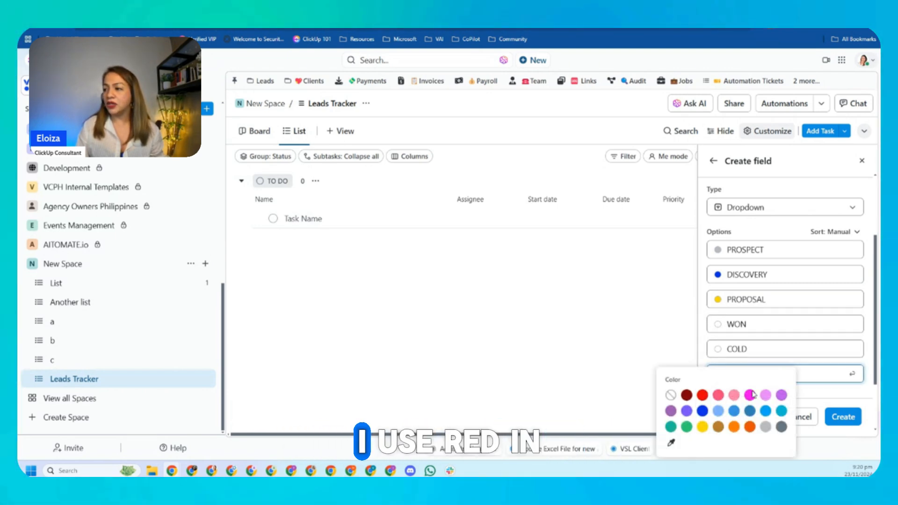
pyautogui.click(698, 395)
# Step: Color the WON option green and the COLD option orange
pyautogui.click(718, 325)
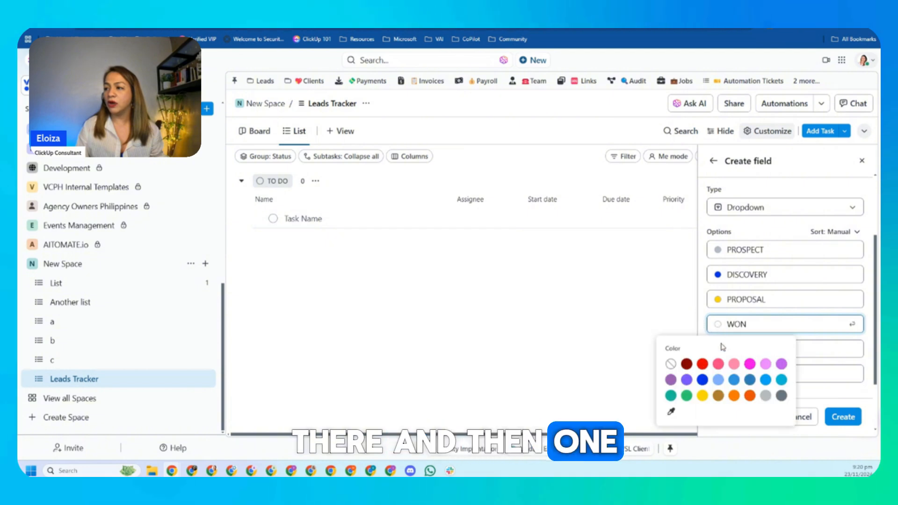
pyautogui.click(685, 395)
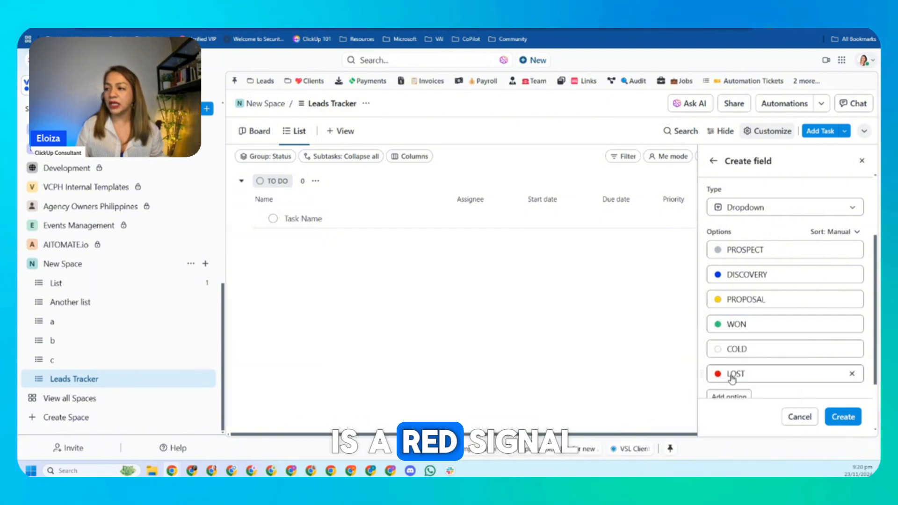
pyautogui.click(719, 349)
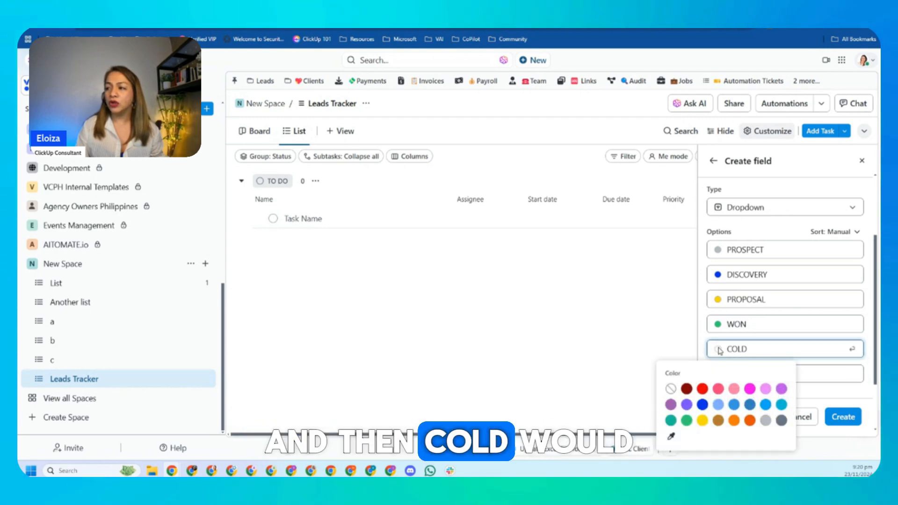
pyautogui.click(735, 420)
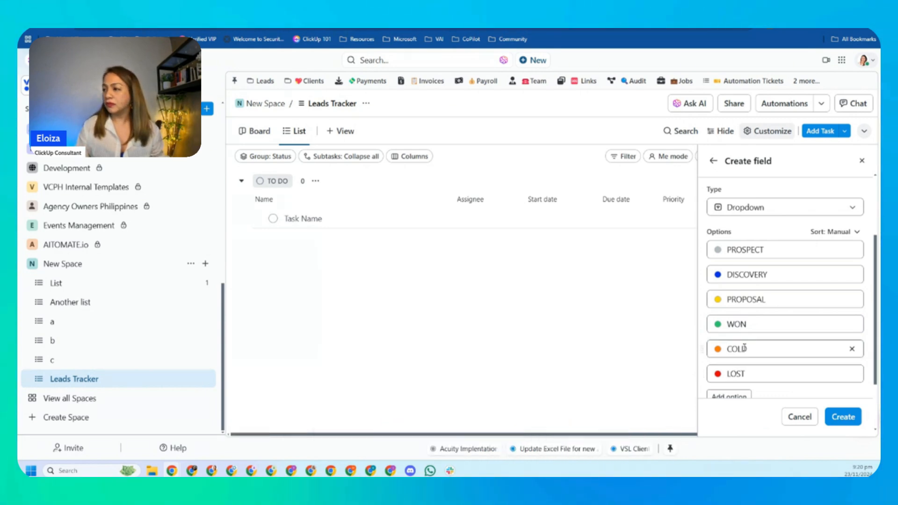
# Step: Append a thumbs-up emoji to the PROSPECT option's name
pyautogui.click(776, 248)
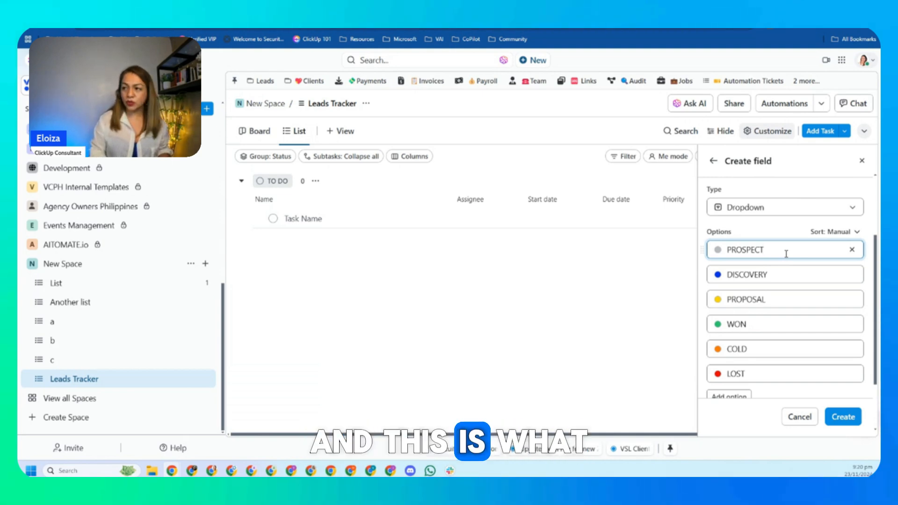
pyautogui.press('super+period')
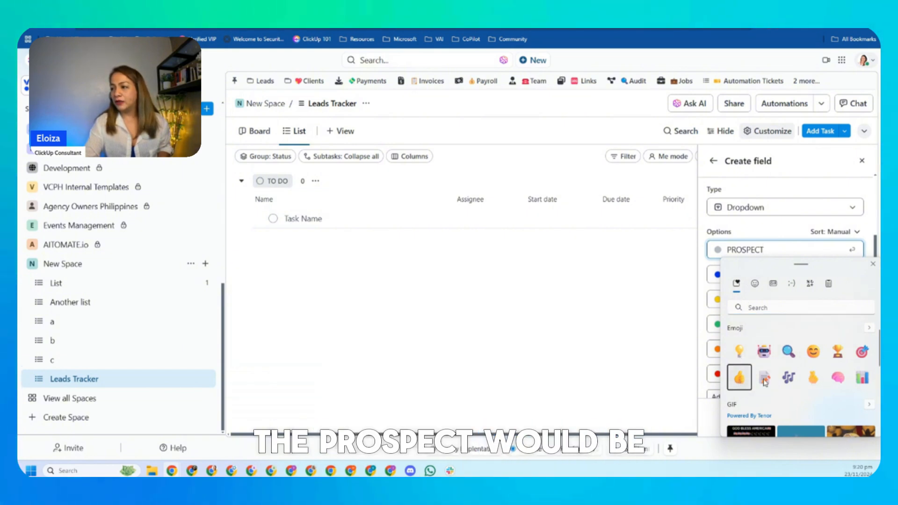
pyautogui.click(739, 377)
pyautogui.click(778, 231)
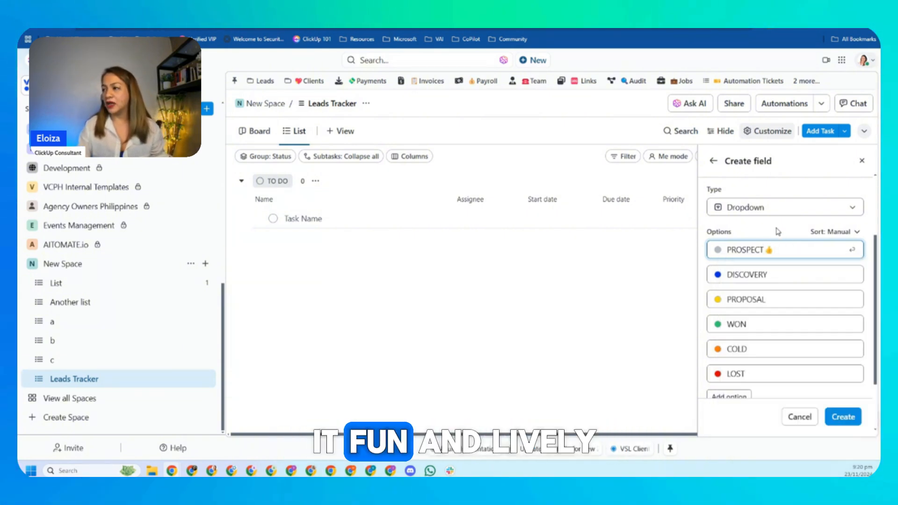
# Step: Append a running-person emoji to the DISCOVERY option's name, searching the emoji list for RUNNI
pyautogui.click(790, 279)
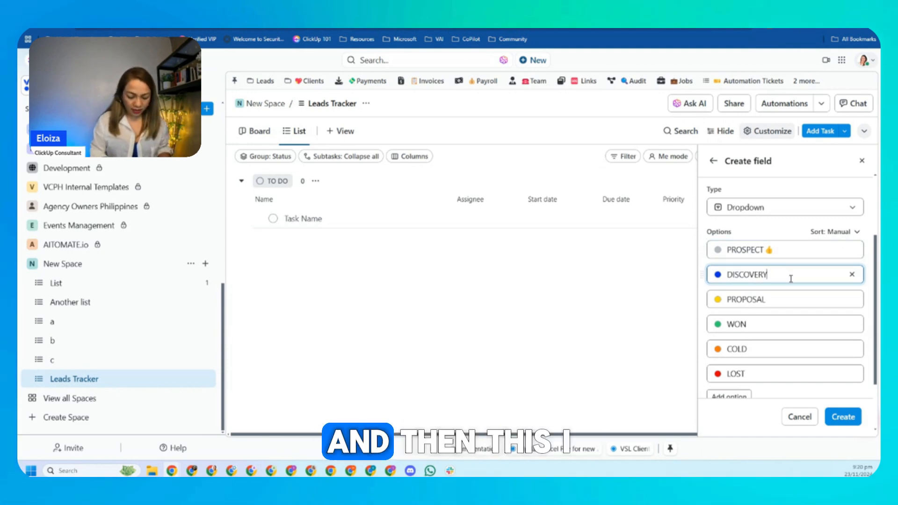
pyautogui.press('super+period')
pyautogui.write('RUNNI')
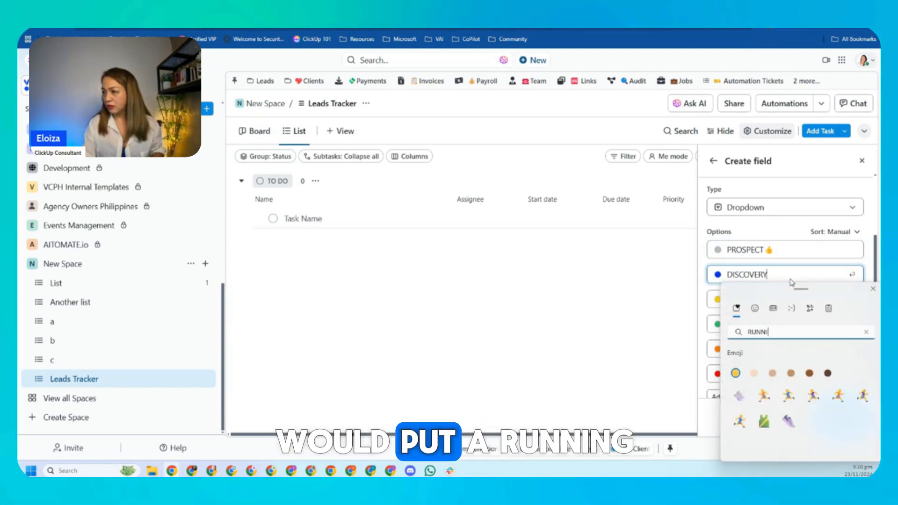
pyautogui.click(788, 395)
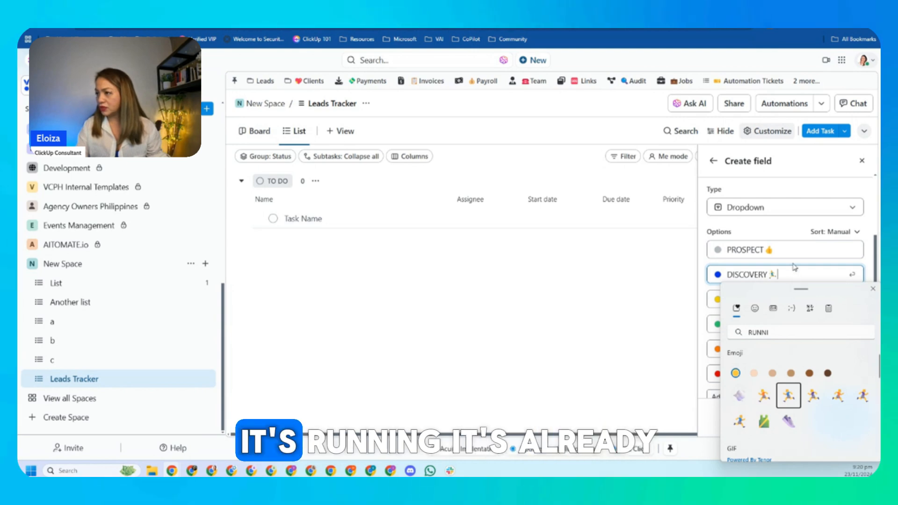
# Step: Append a light bulb emoji to the PROPOSAL option's name, searching the emoji list for LIGHT
pyautogui.click(789, 299)
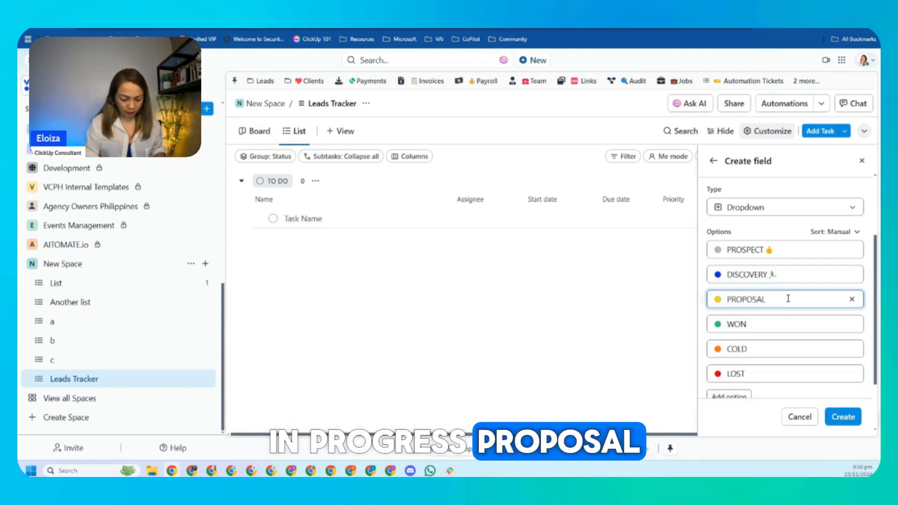
pyautogui.press('super+period')
pyautogui.write('LIGHT')
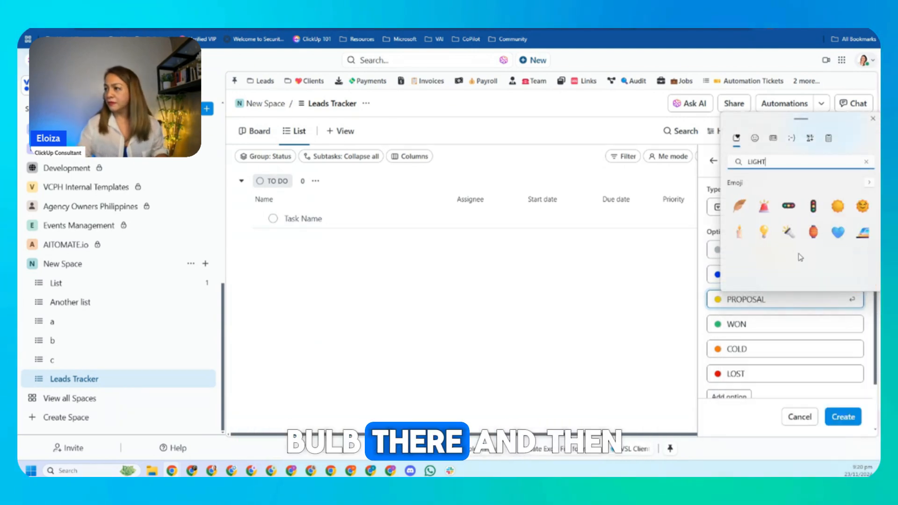
pyautogui.click(764, 233)
# Step: Append a grinning smiley emoji to the WON option's name, searching the emoji list for SMI
pyautogui.click(765, 325)
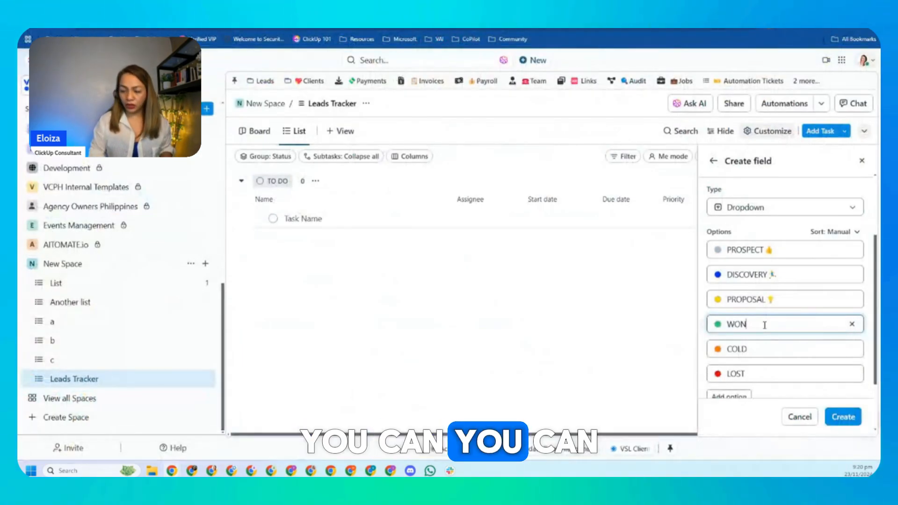
pyautogui.press('super+period')
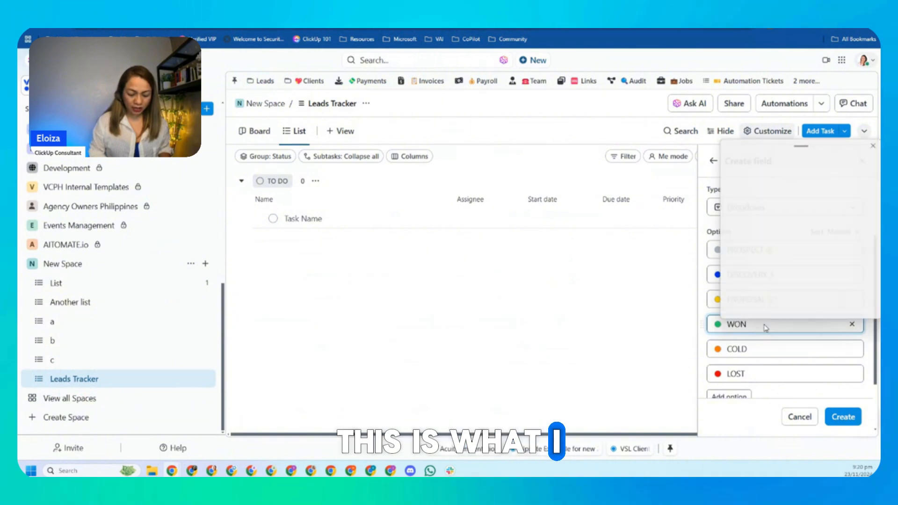
pyautogui.write('SMI')
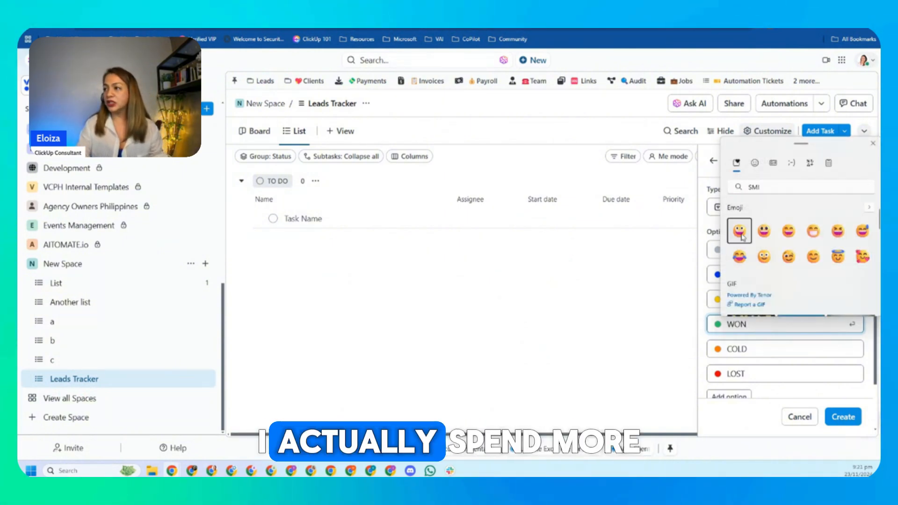
pyautogui.click(740, 231)
pyautogui.click(762, 351)
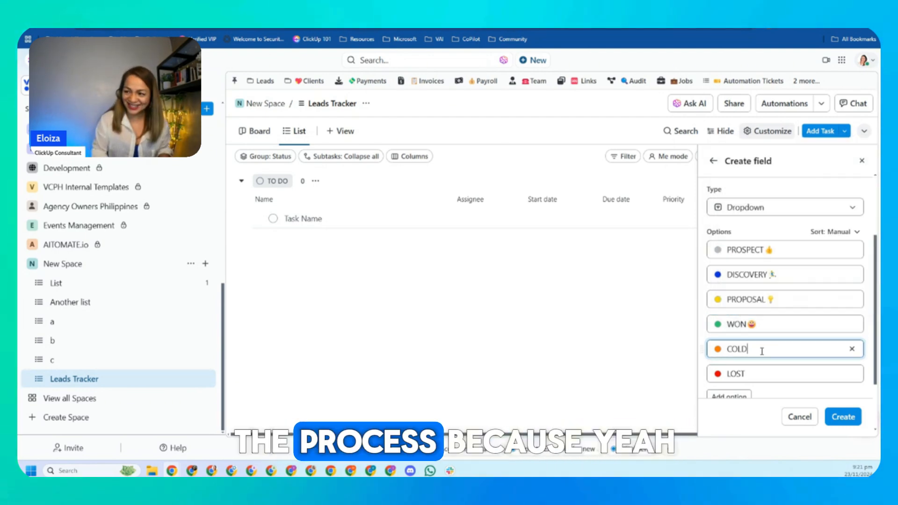
# Step: Append the ZZZ sleep emoji to the COLD option's name, searching the emoji list for ZZZ
pyautogui.press('super+period')
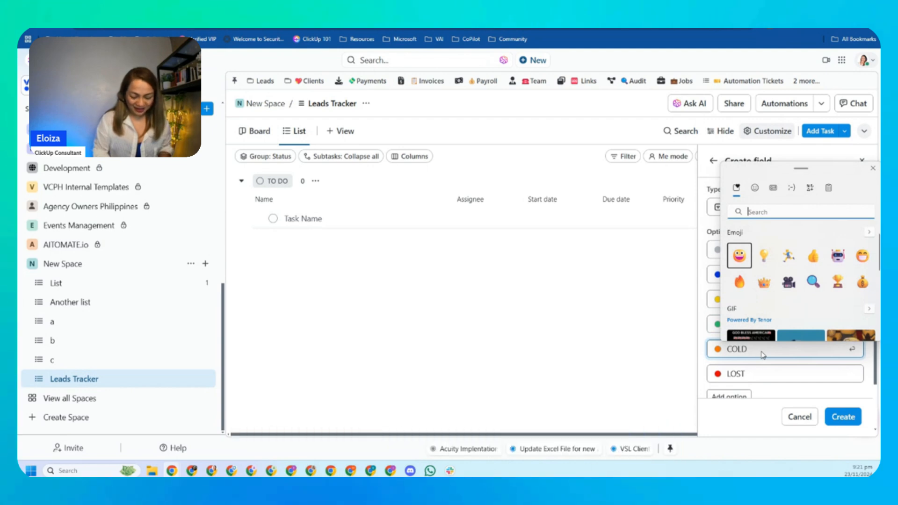
pyautogui.write('zzz')
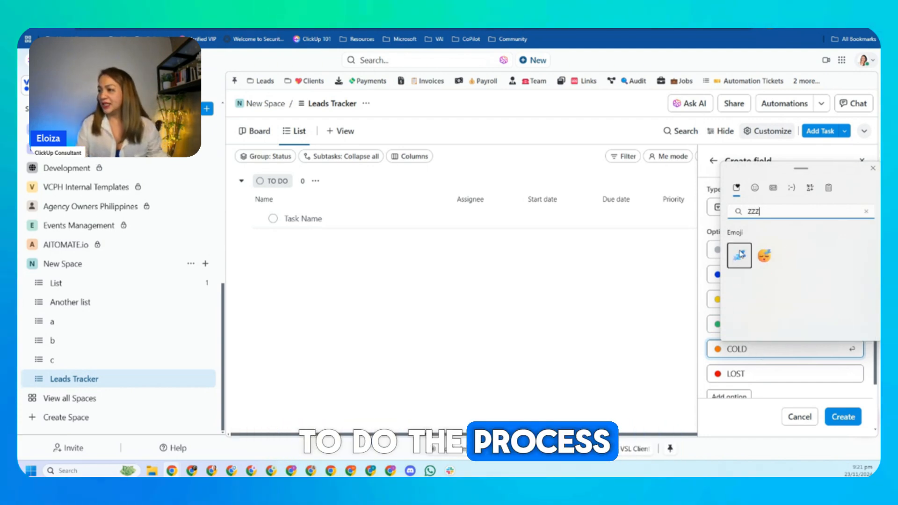
pyautogui.click(740, 255)
# Step: Append a fire emoji to the LOST option's name and create the Leads Stage field
pyautogui.click(754, 372)
pyautogui.press('super+period')
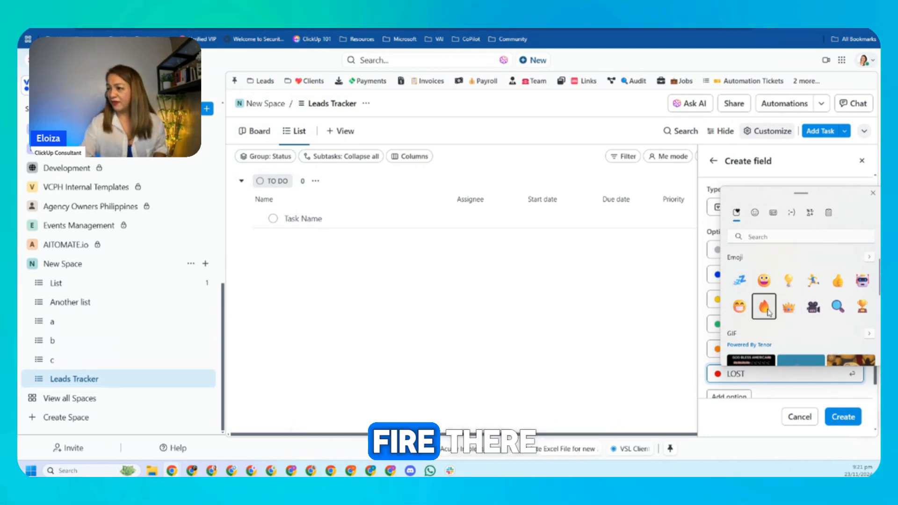
pyautogui.click(843, 416)
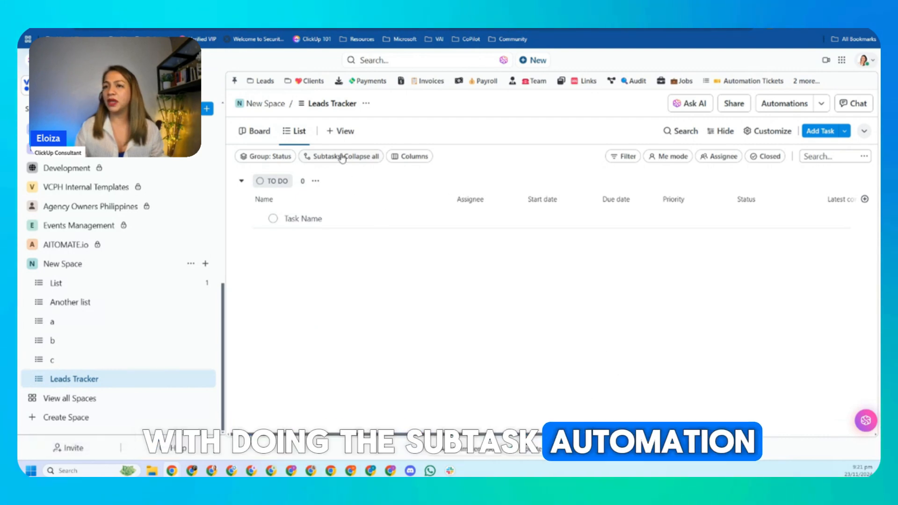
# Step: Set the Board view as the default view of Leads Tracker, then reopen the list from another one
pyautogui.click(253, 136)
pyautogui.click(255, 135)
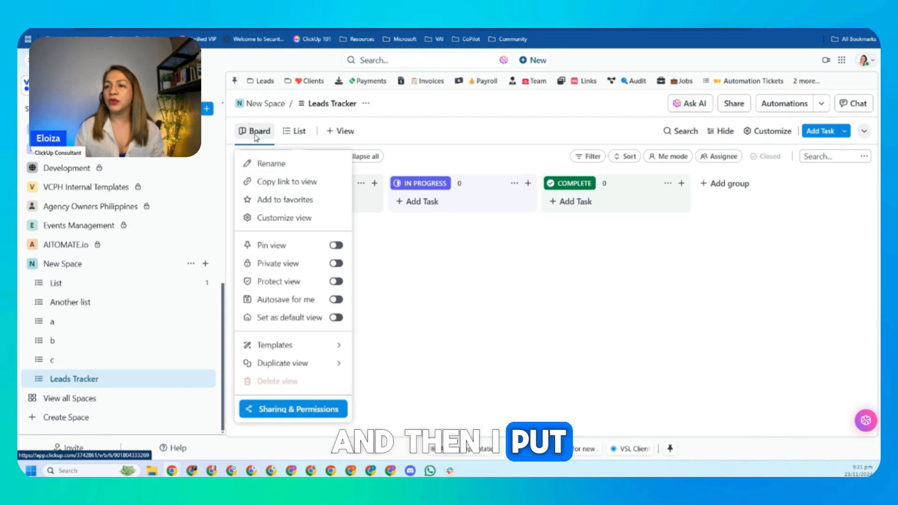
pyautogui.click(336, 318)
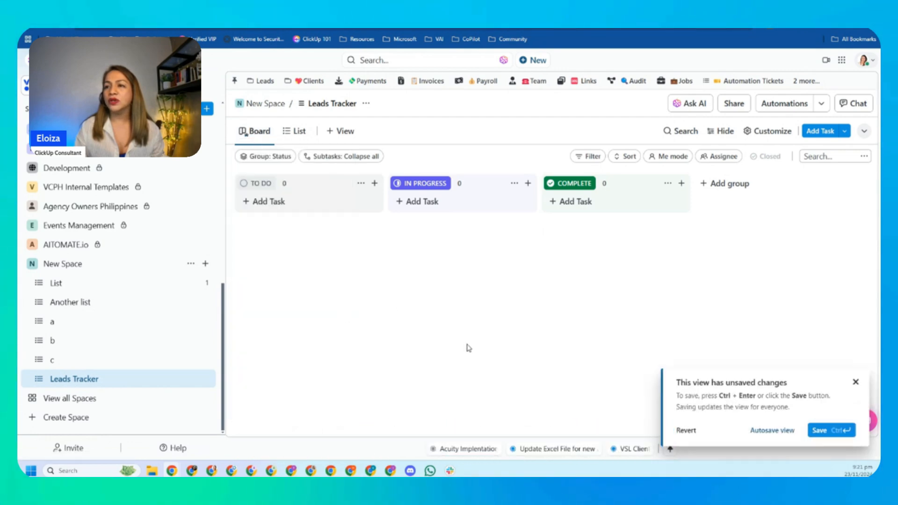
pyautogui.click(74, 344)
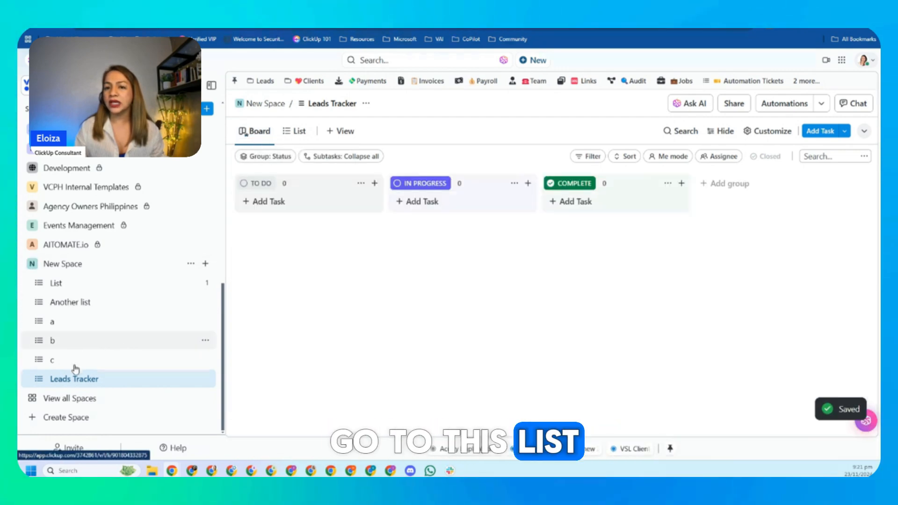
pyautogui.click(75, 380)
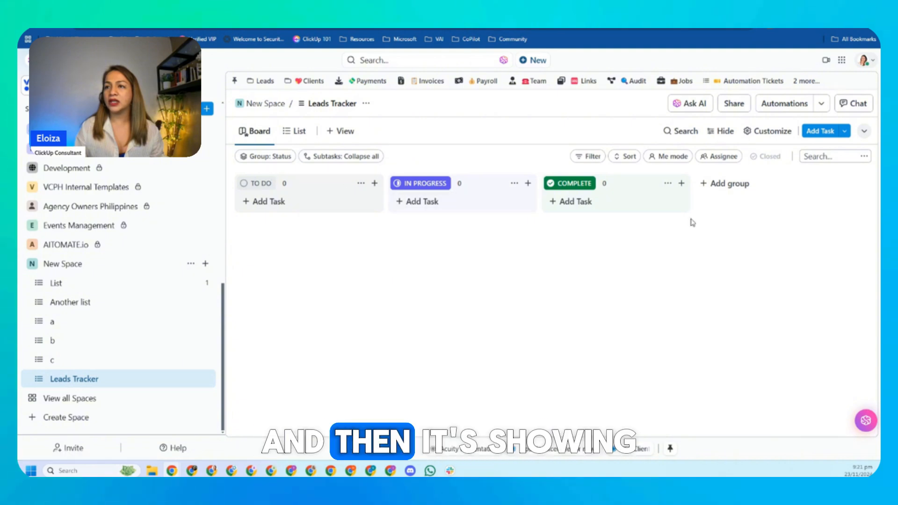
# Step: Group the Leads Tracker Board view by Leads Stage and save the view
pyautogui.click(274, 157)
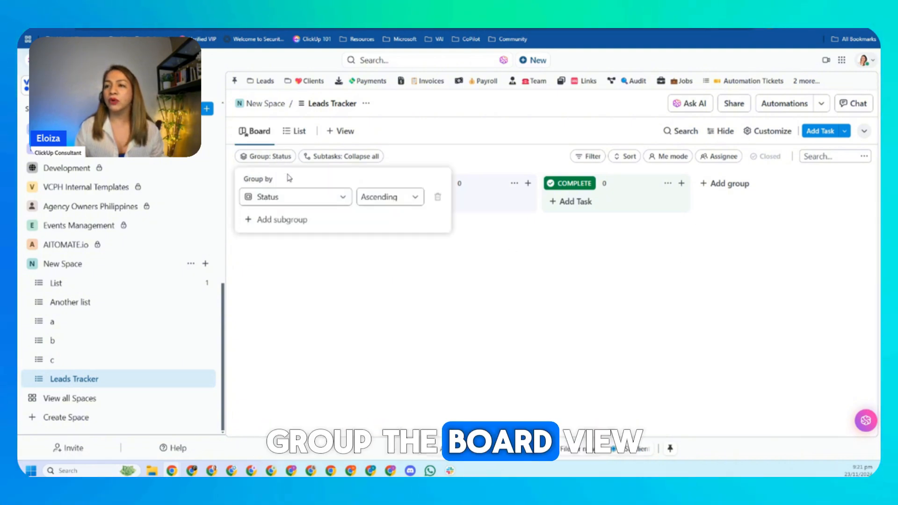
pyautogui.click(302, 199)
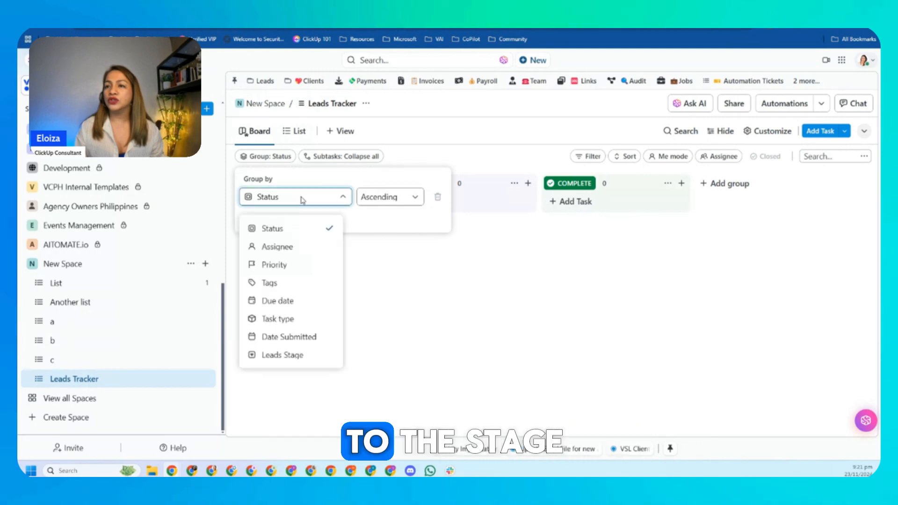
pyautogui.click(284, 355)
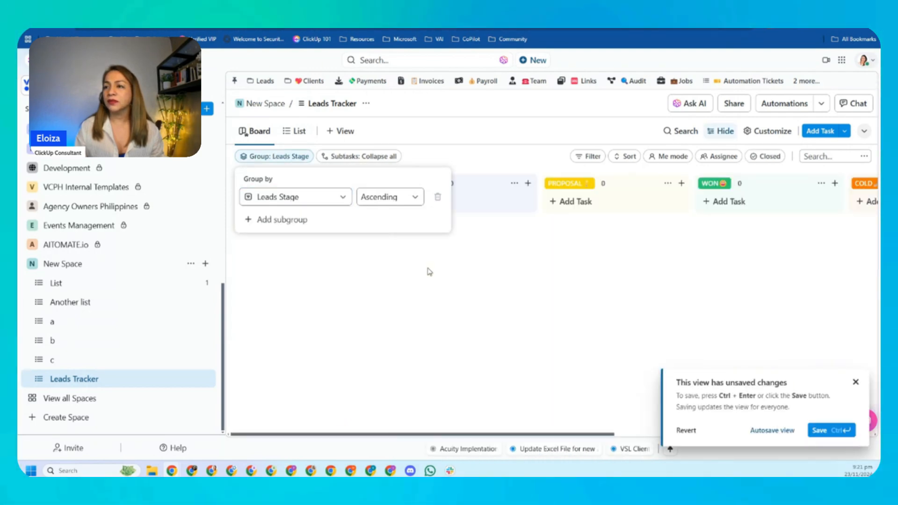
pyautogui.click(828, 432)
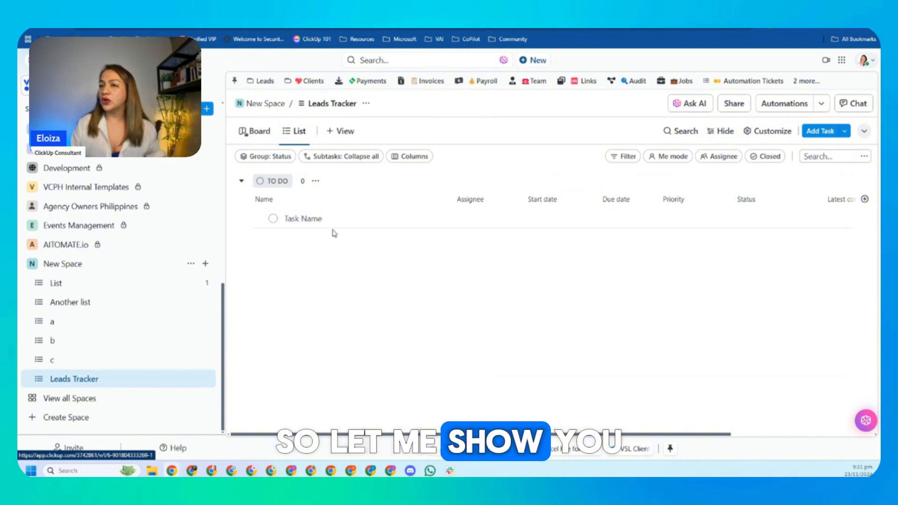
# Step: Add a task named Client Name to the TO DO group in the List view
pyautogui.click(318, 220)
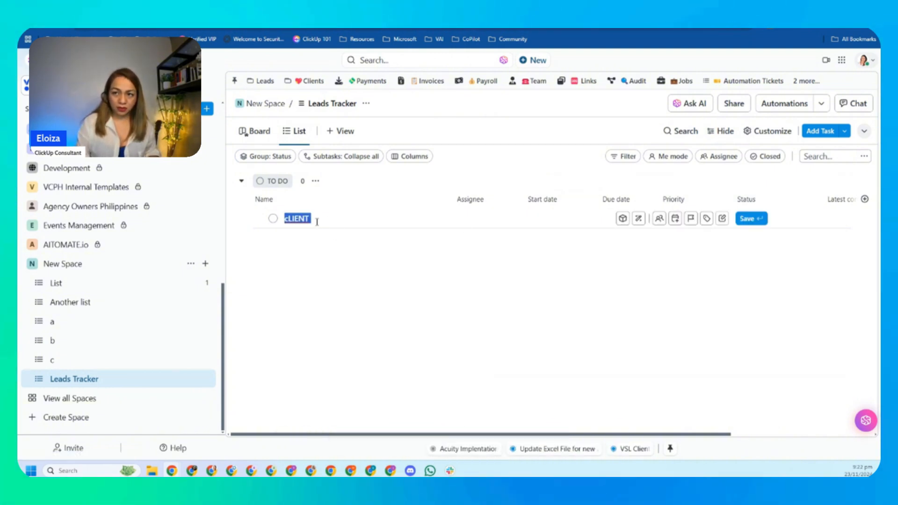
pyautogui.press('capslock')
pyautogui.write('cx')
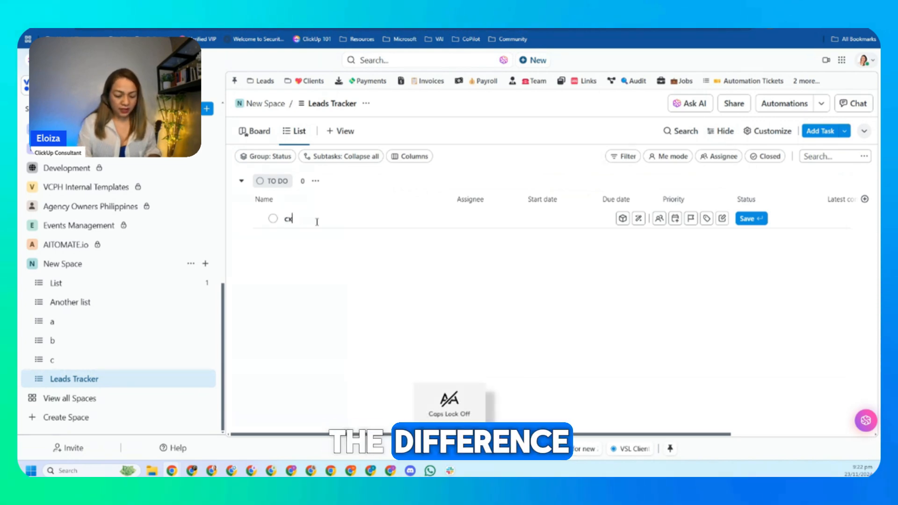
pyautogui.press('BackSpace')
pyautogui.press('BackSpace')
pyautogui.write('Client')
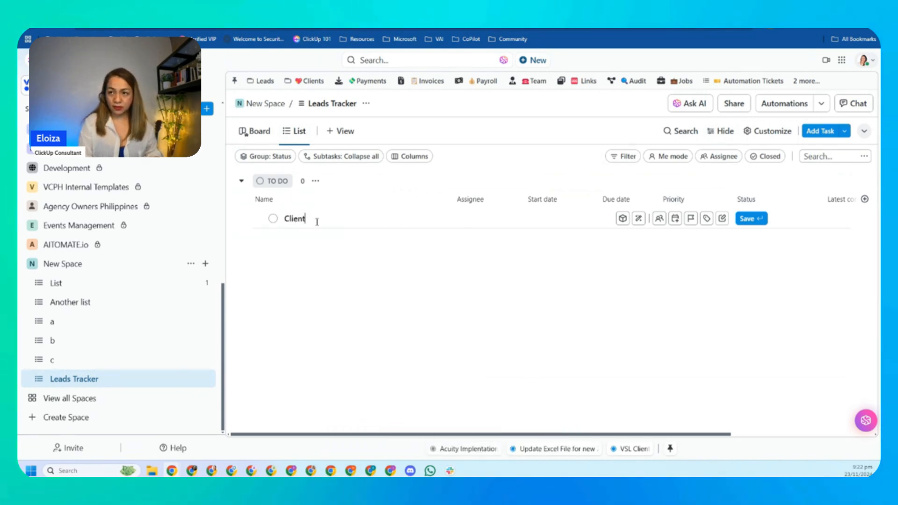
pyautogui.write(' Name')
pyautogui.press('Return')
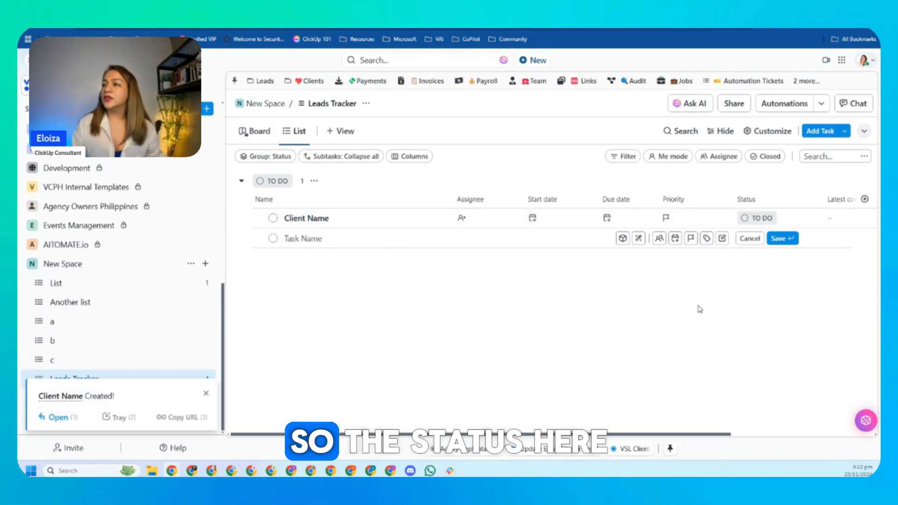
# Step: Check the status options of the Client Name task and compare them with the stage columns in the Board view
pyautogui.click(745, 219)
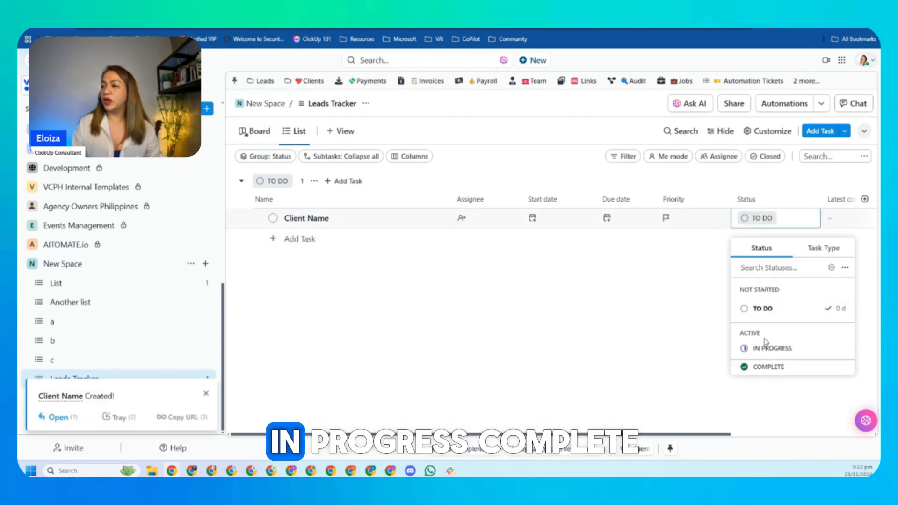
pyautogui.click(646, 372)
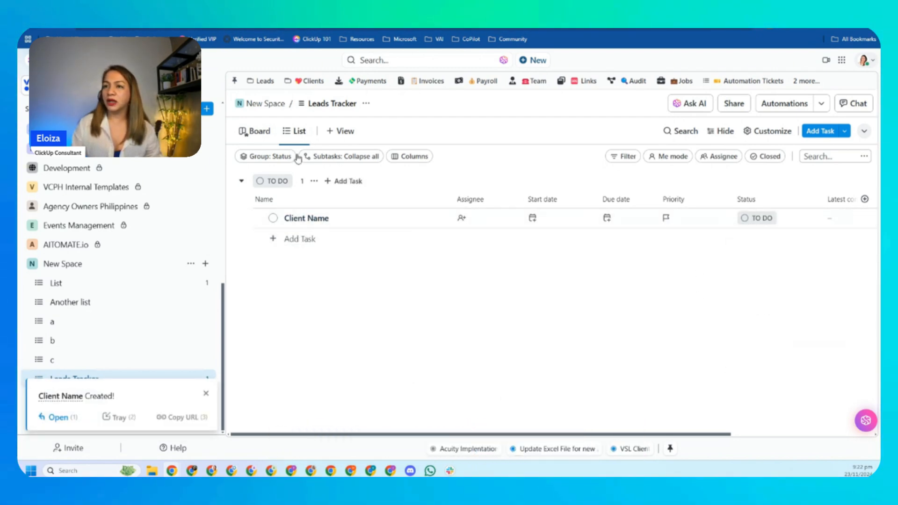
pyautogui.click(254, 130)
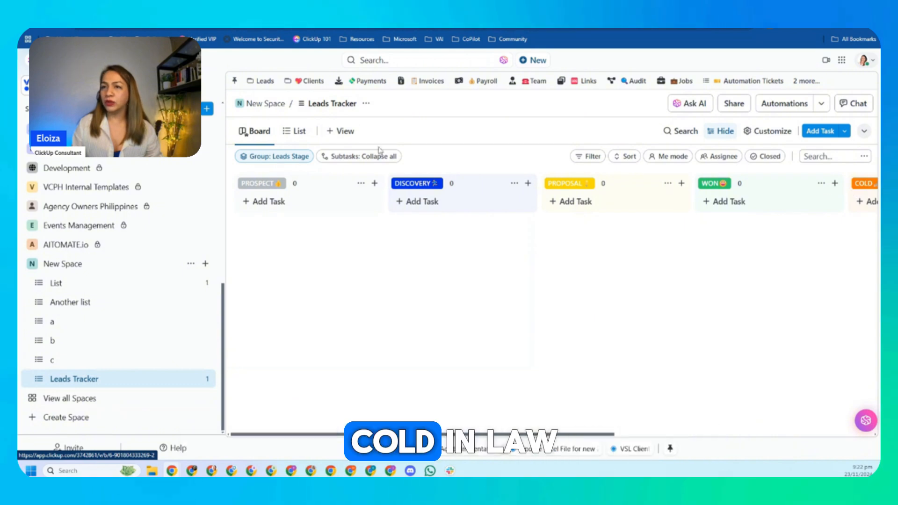
pyautogui.click(211, 86)
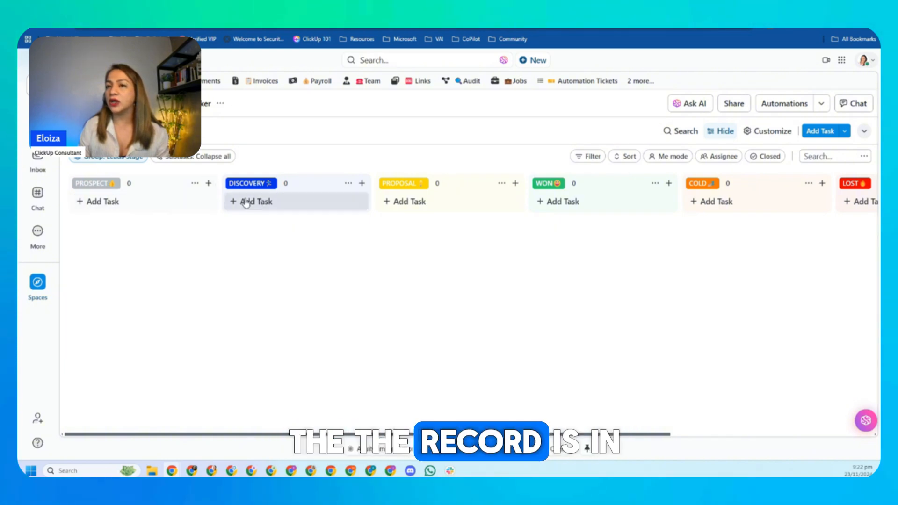
pyautogui.click(94, 205)
pyautogui.press('Escape')
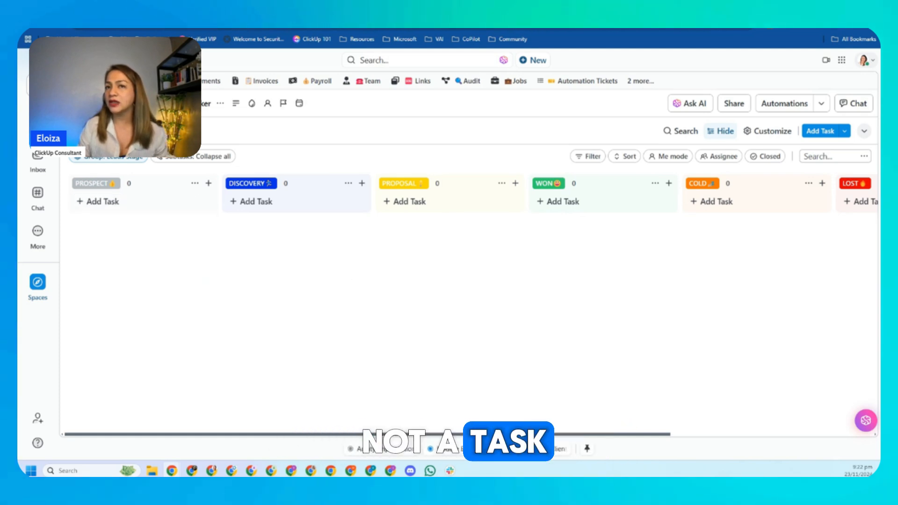
pyautogui.click(74, 103)
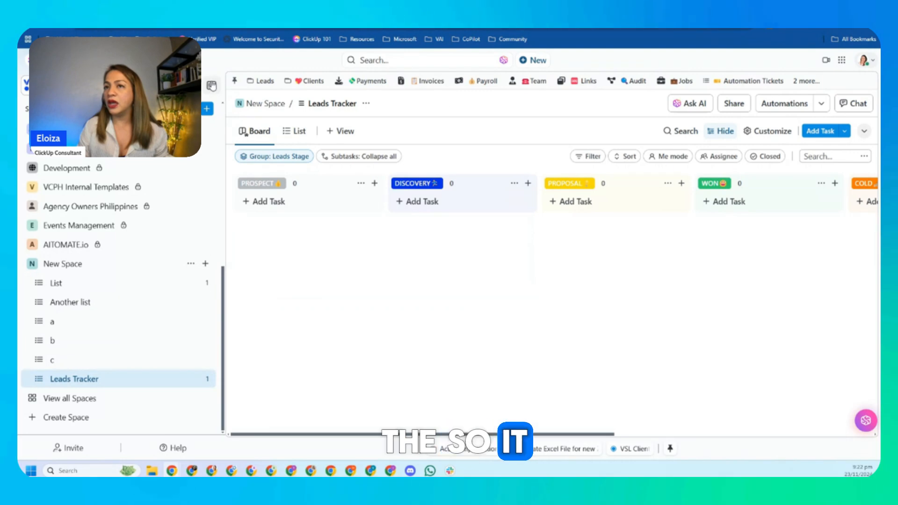
pyautogui.click(212, 85)
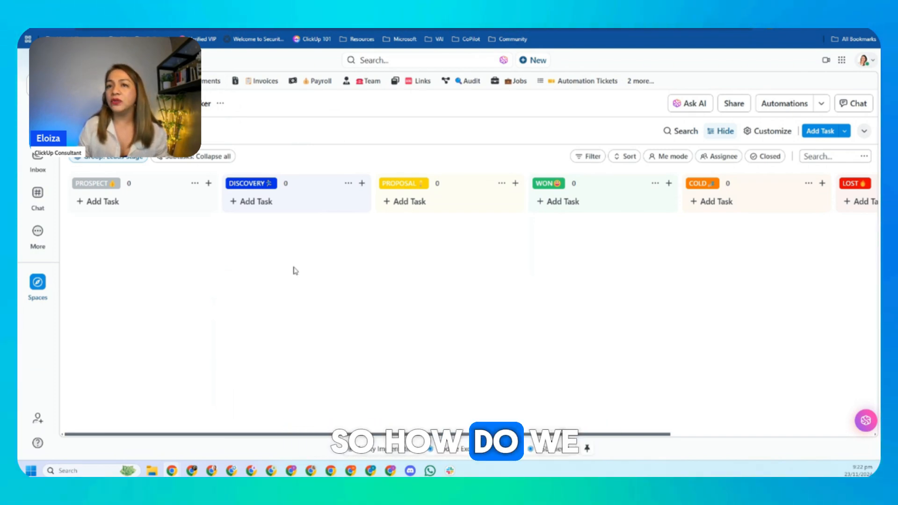
pyautogui.click(76, 103)
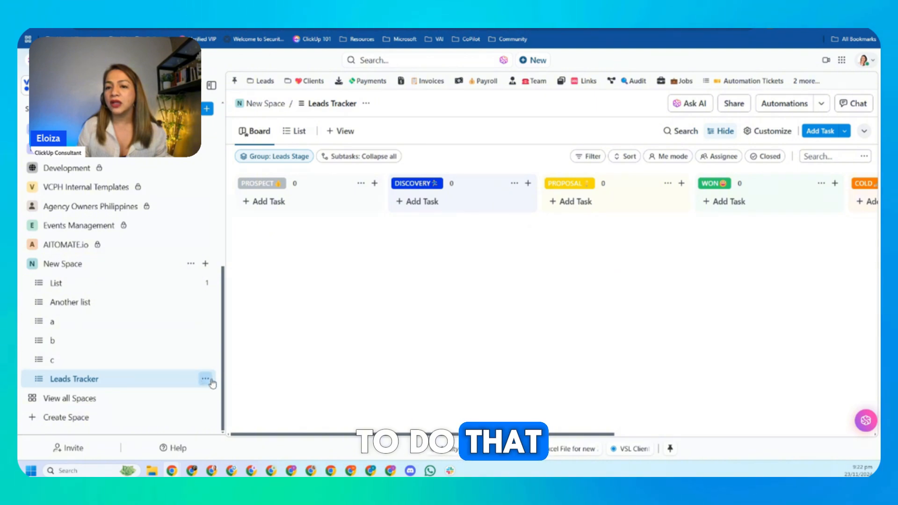
# Step: Browse the default task types available for the Leads Tracker list and open the task type settings for editing
pyautogui.click(205, 380)
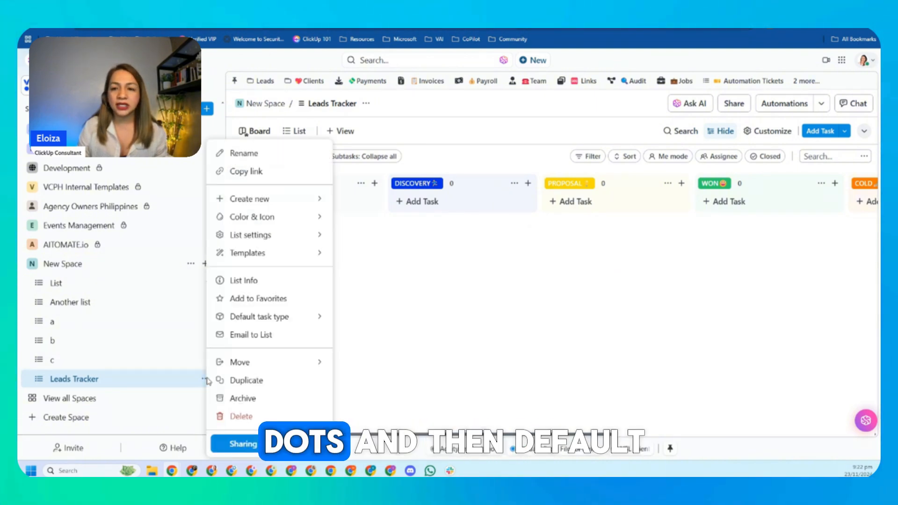
pyautogui.moveTo(260, 320)
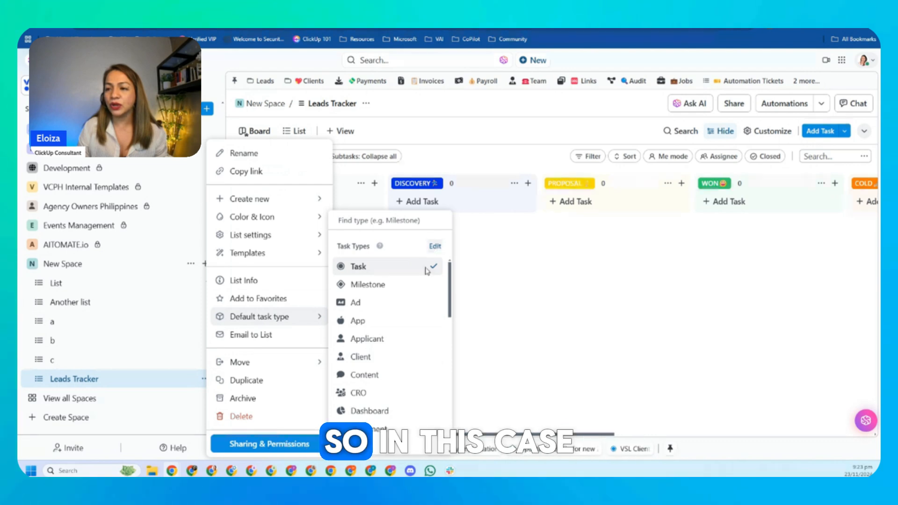
pyautogui.scroll(-4, 396, 340)
pyautogui.scroll(-4, 396, 340)
pyautogui.scroll(8, 396, 340)
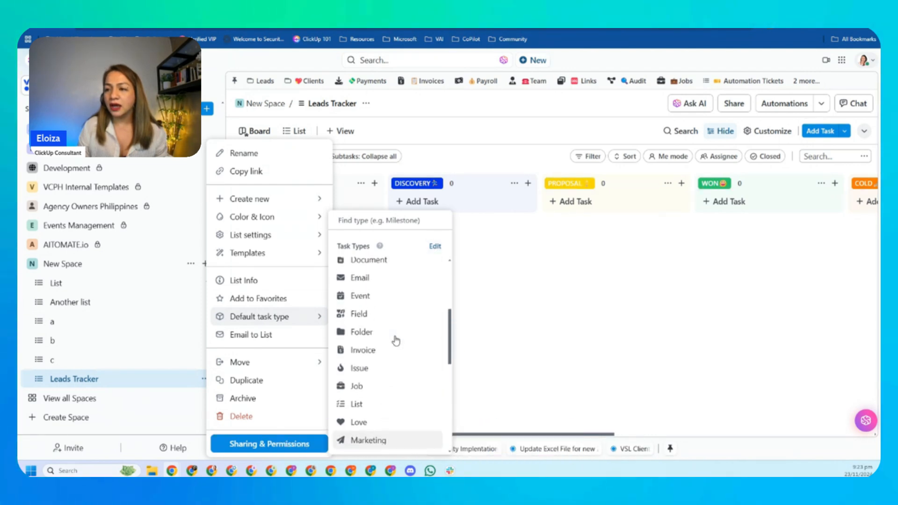
pyautogui.click(436, 250)
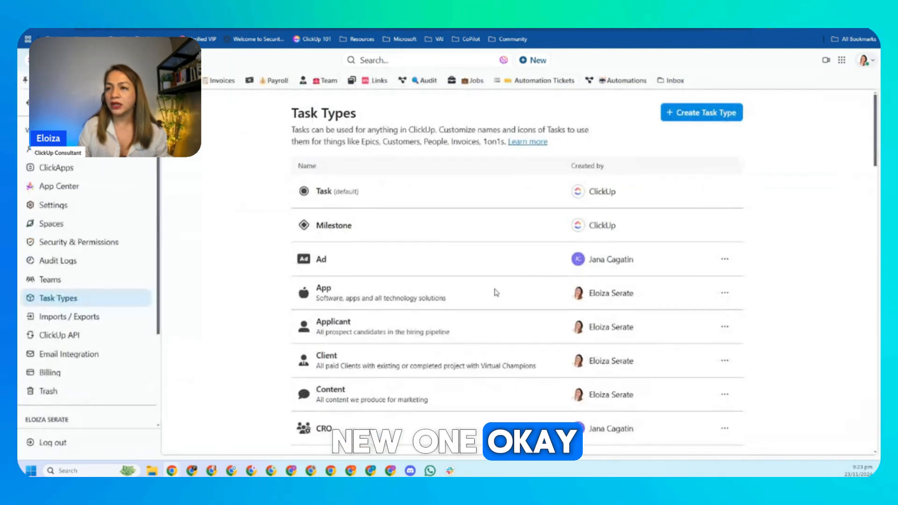
# Step: Create a task type with the singular name Lead and the plural name Leads
pyautogui.click(687, 114)
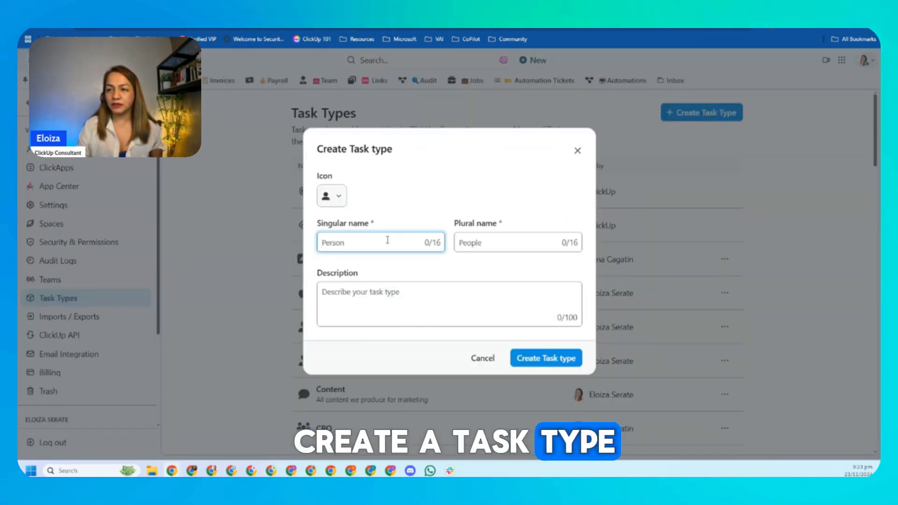
pyautogui.write('Lead')
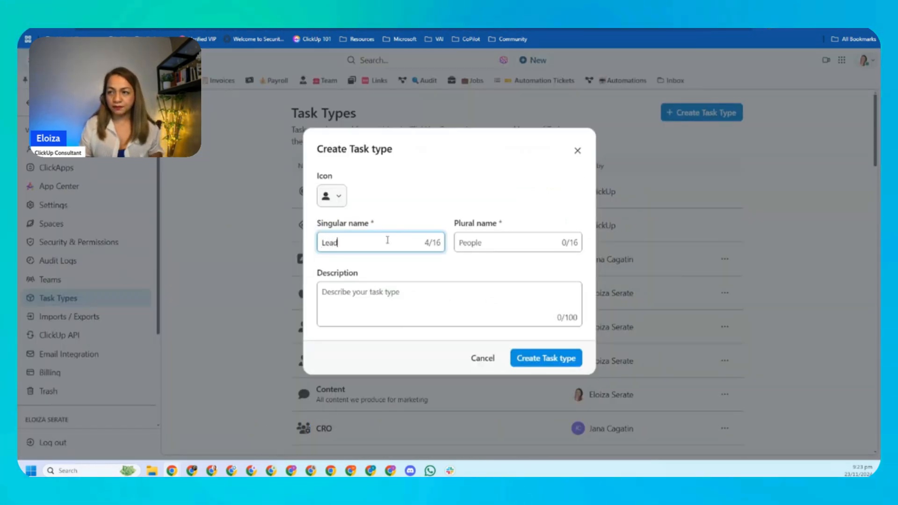
pyautogui.click(479, 248)
pyautogui.write('Leads')
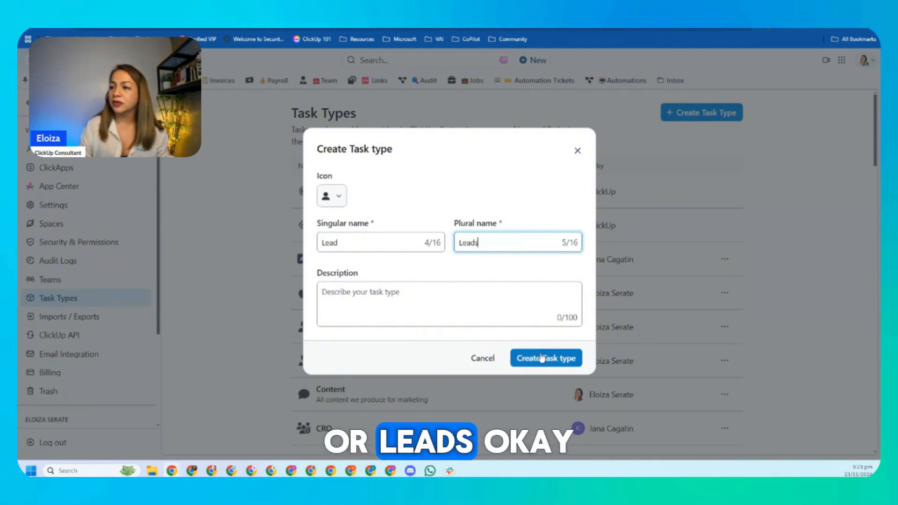
pyautogui.click(541, 359)
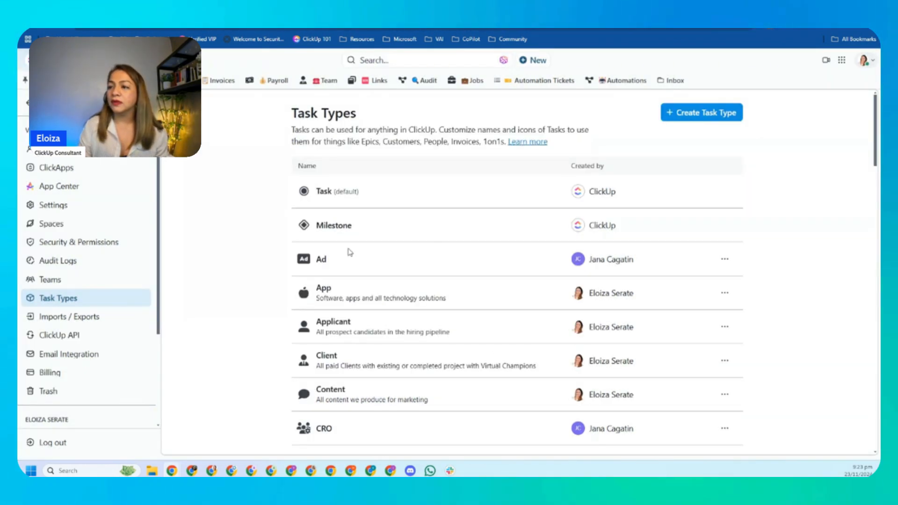
# Step: Look through the workspace's list of task types for the Lead entry
pyautogui.scroll(-1, 471, 255)
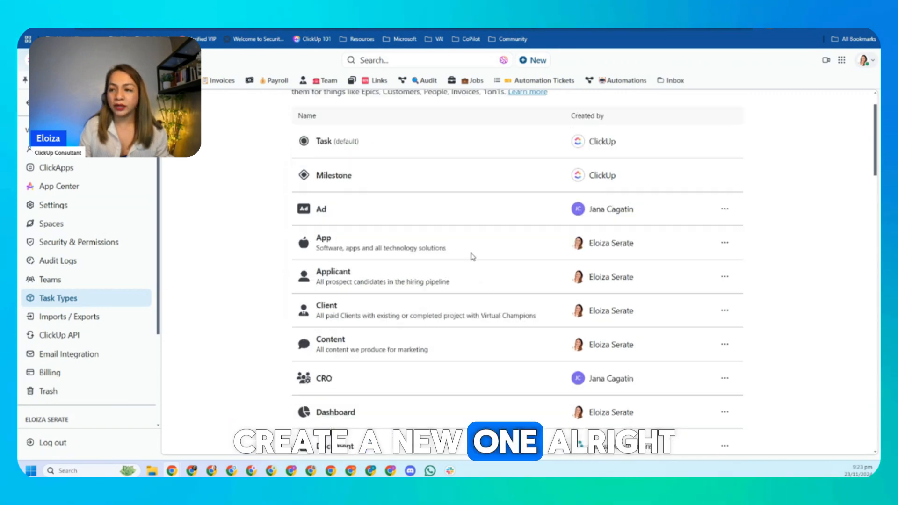
pyautogui.scroll(-10, 472, 257)
pyautogui.scroll(5, 472, 257)
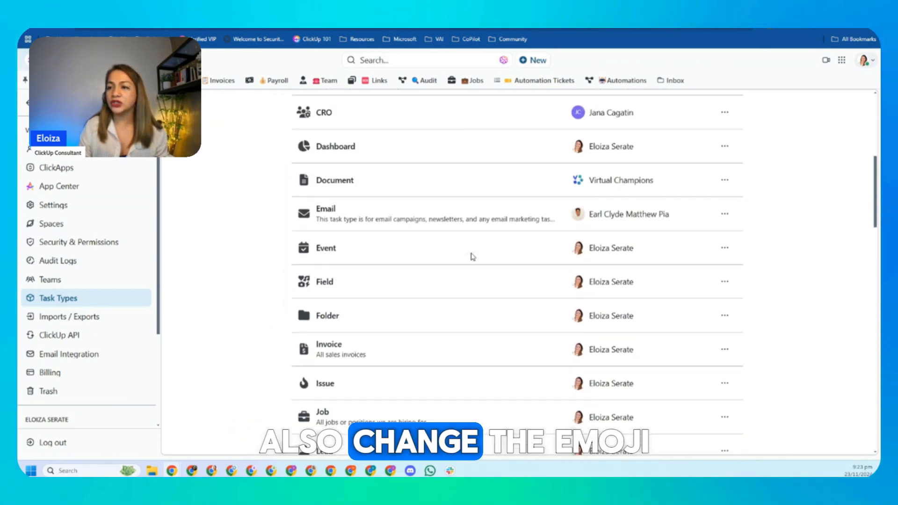
pyautogui.scroll(-5, 472, 257)
pyautogui.scroll(12, 473, 248)
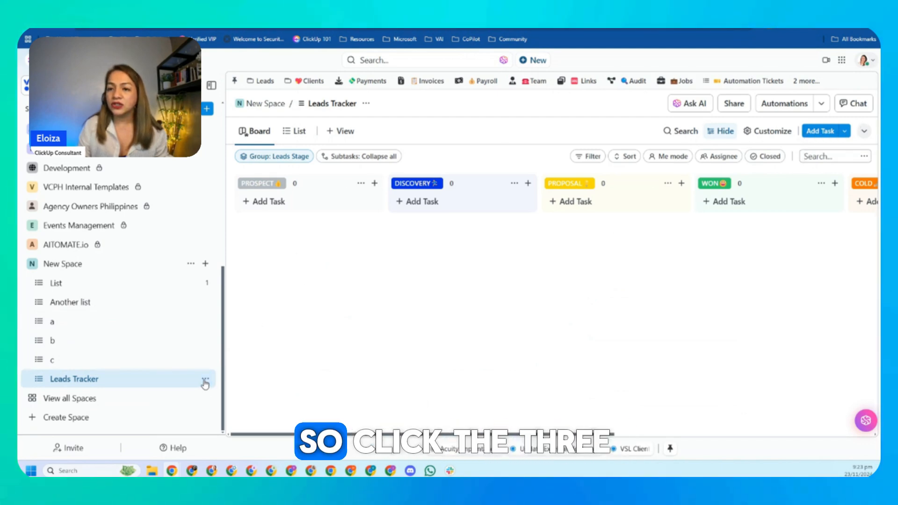
# Step: Set the default task type of the Leads Tracker list to Lead
pyautogui.click(205, 381)
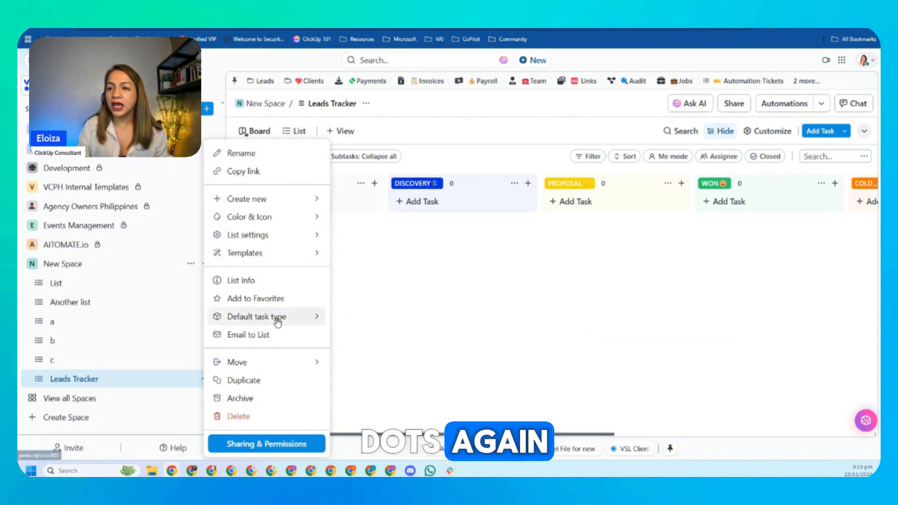
pyautogui.moveTo(276, 317)
pyautogui.scroll(-3, 378, 333)
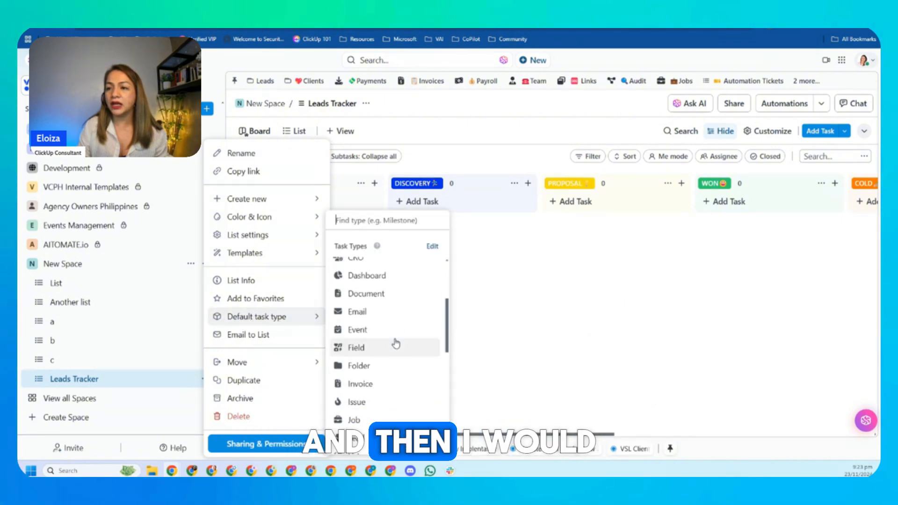
pyautogui.scroll(1, 393, 341)
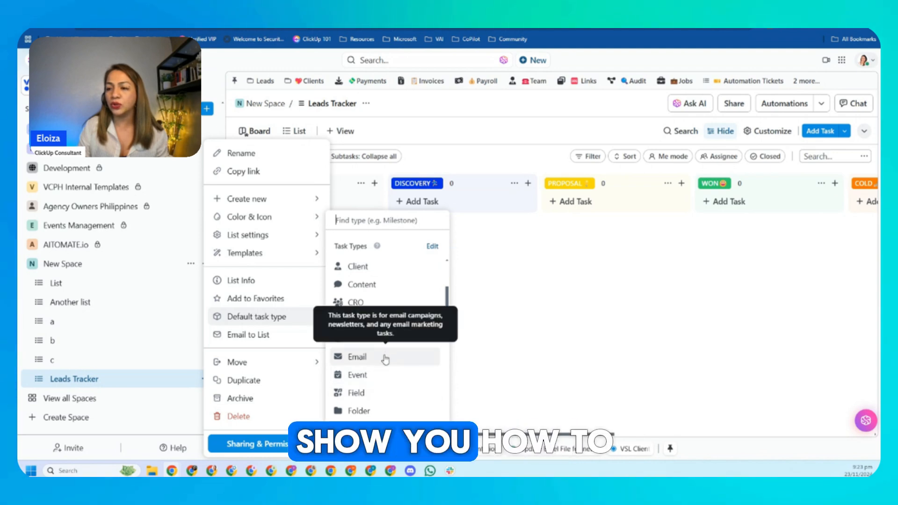
pyautogui.scroll(-1, 381, 393)
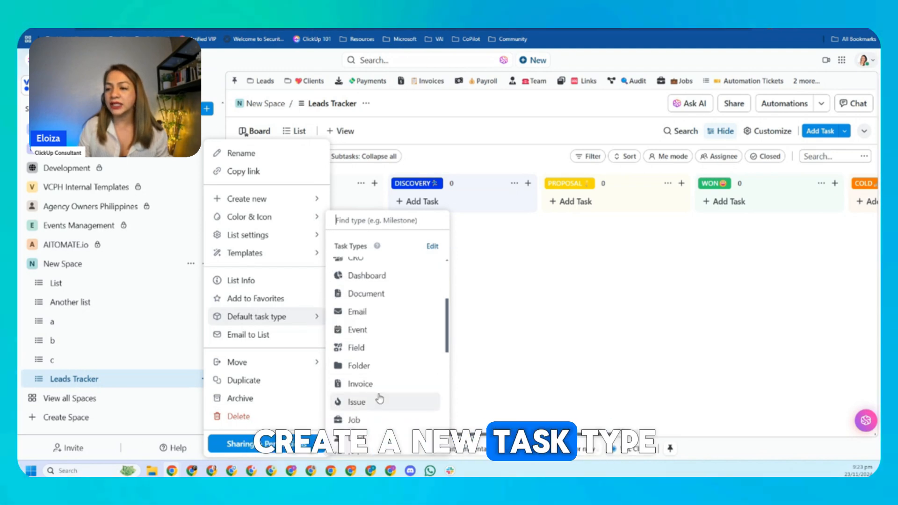
pyautogui.click(356, 439)
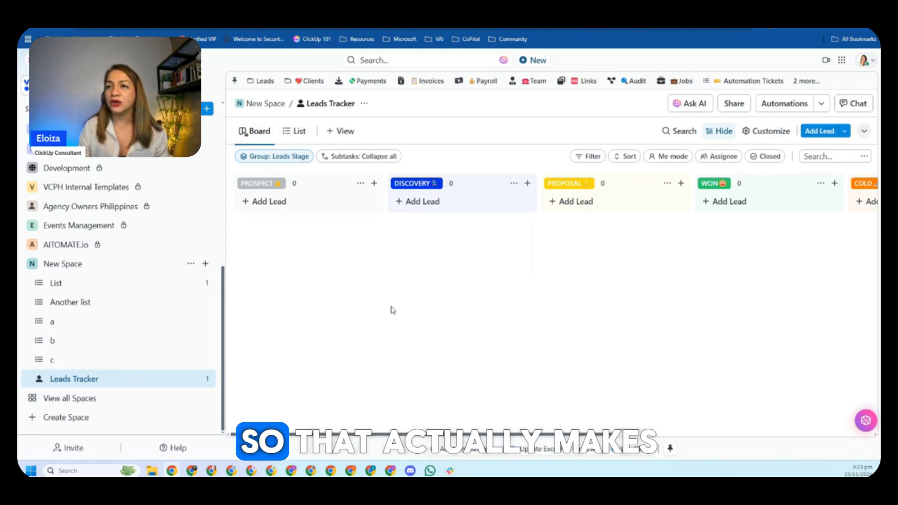
# Step: Collapse the sidebar and add a lead named Tony Robbins to the Prospect stage of the board
pyautogui.click(216, 83)
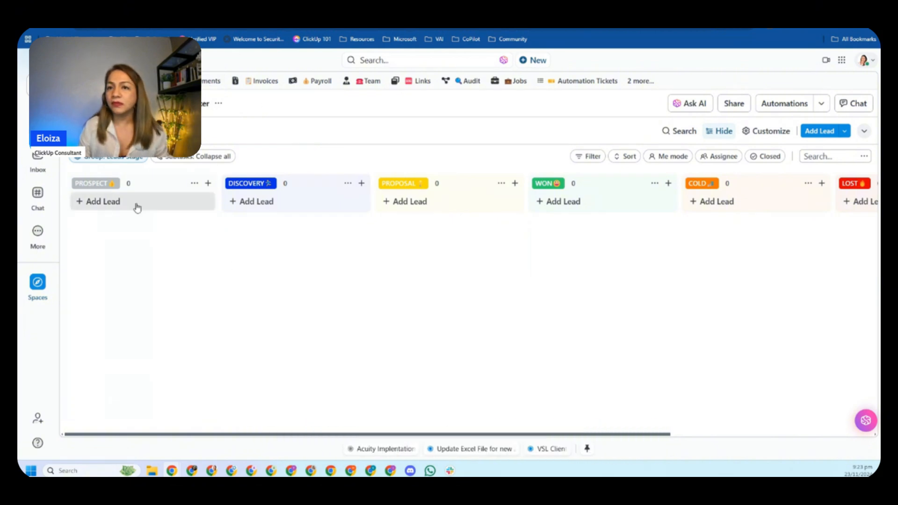
pyautogui.click(96, 203)
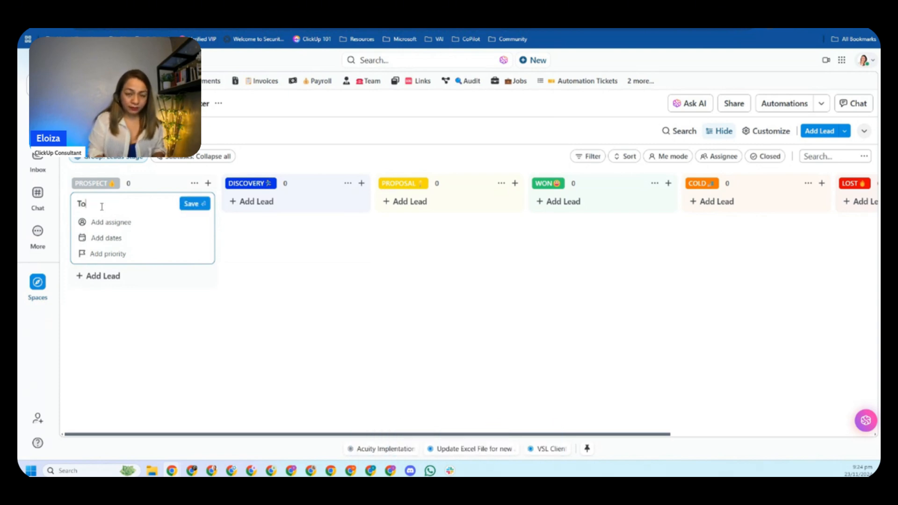
pyautogui.write('bbins')
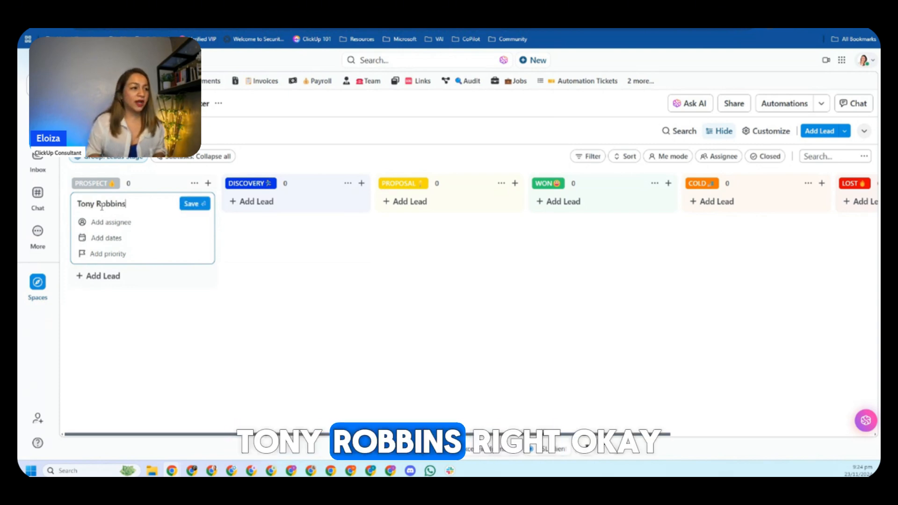
pyautogui.press('Return')
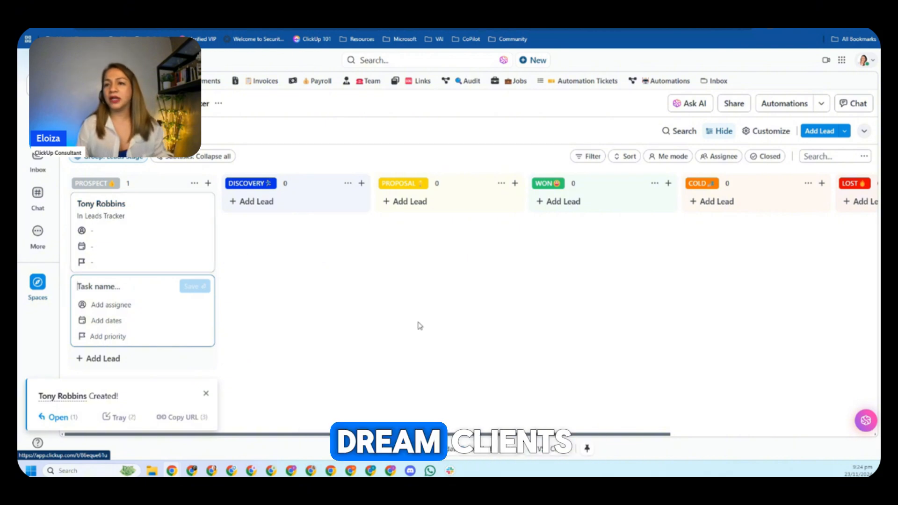
pyautogui.click(446, 334)
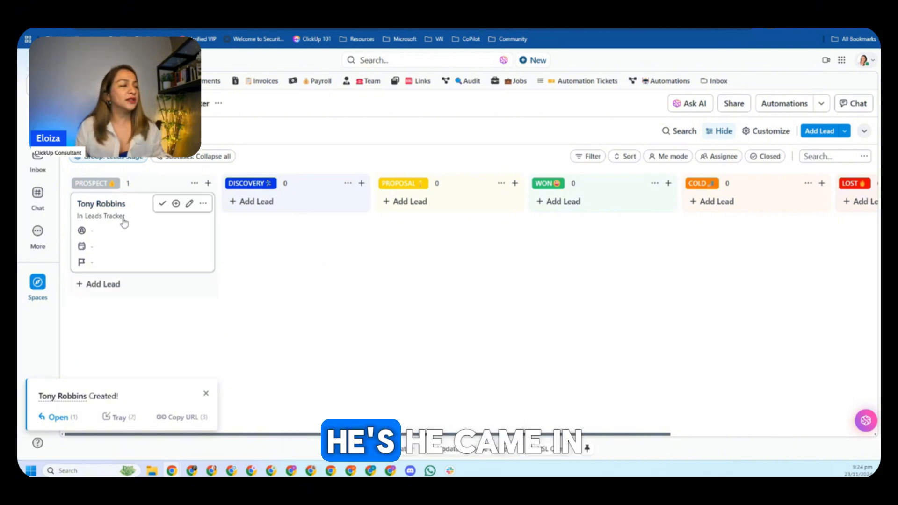